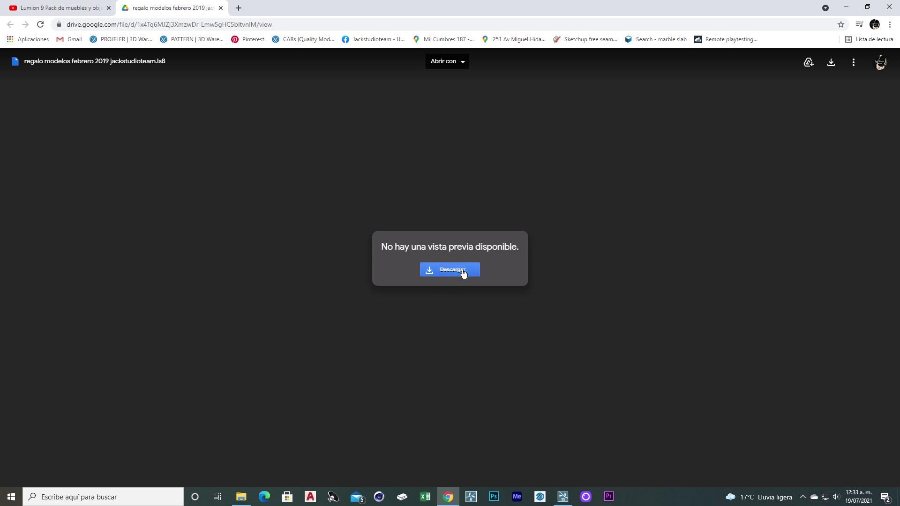
Download the file "regalo modelos febrero 2019 jackstudioteam.ls8" from Google Drive, accepting the download without a virus scan.
left_click(474, 274)
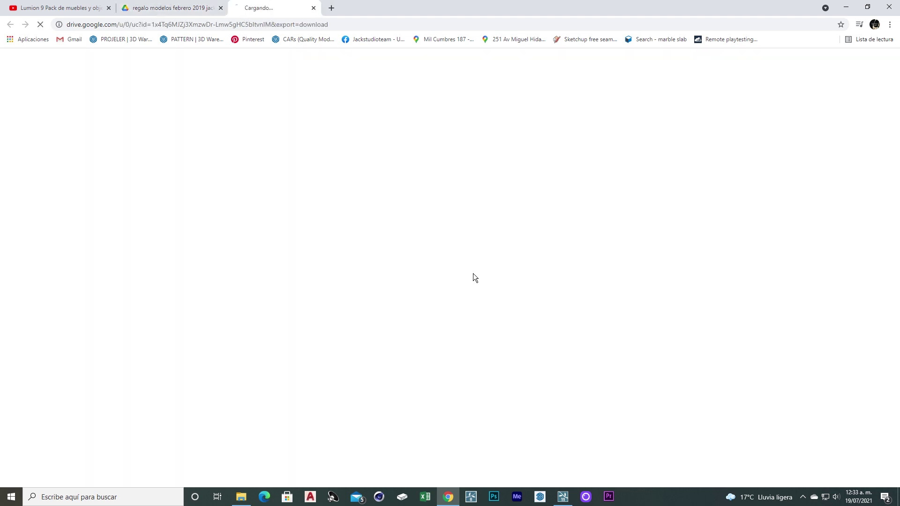
left_click(390, 152)
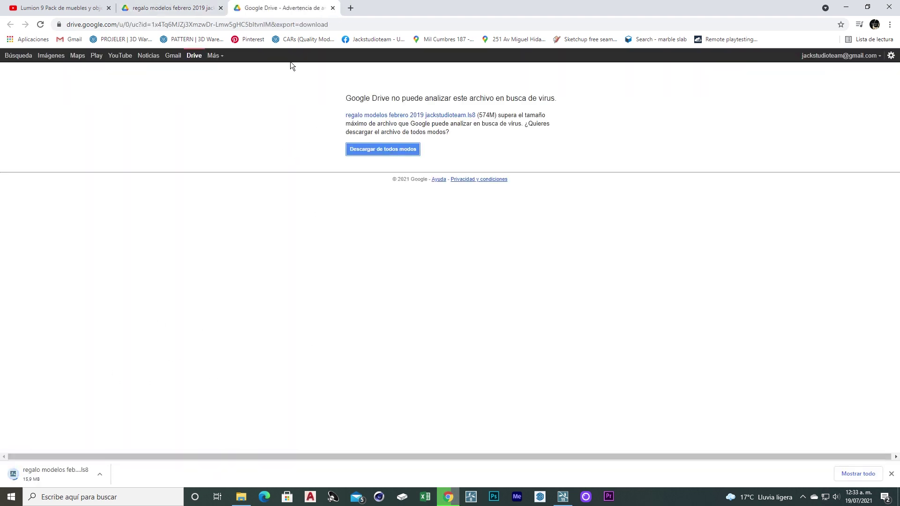
Return to the YouTube video of the Lumion 9 furniture pack, skip to about 0:46, dismiss the ad and preview the models.
left_click(189, 8)
left_click(93, 8)
scroll(361, 262, "up", 5)
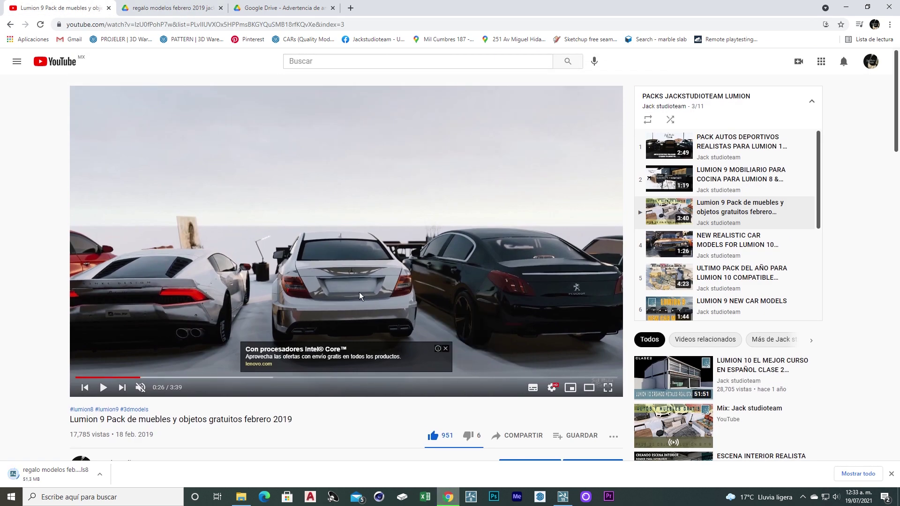
left_click(282, 319)
left_click(190, 378)
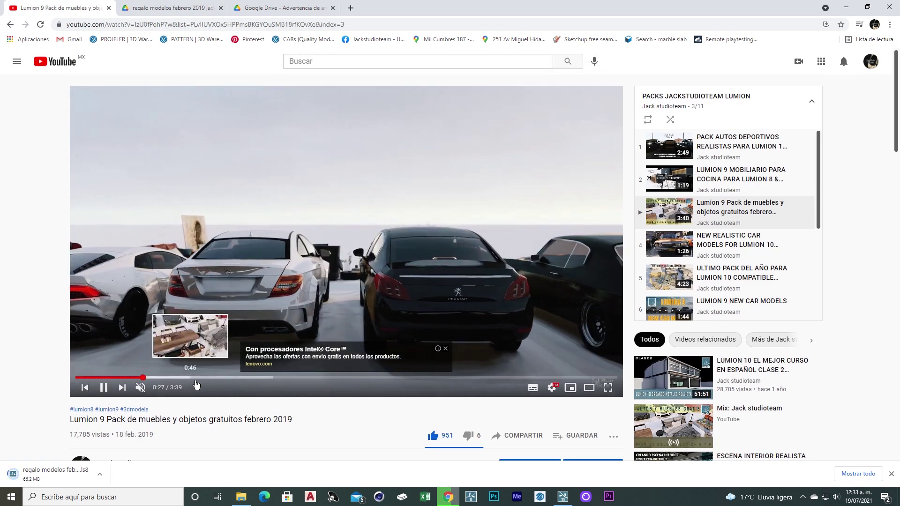
left_click(446, 349)
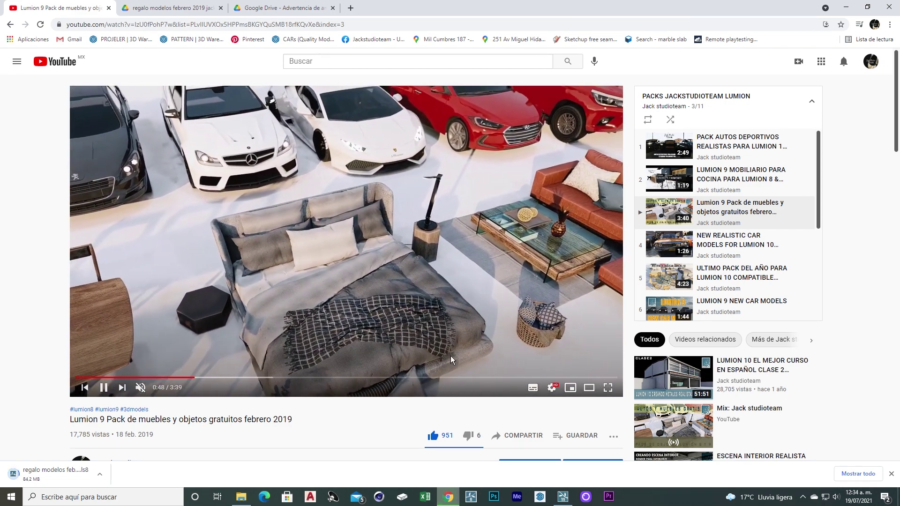
left_click(403, 299)
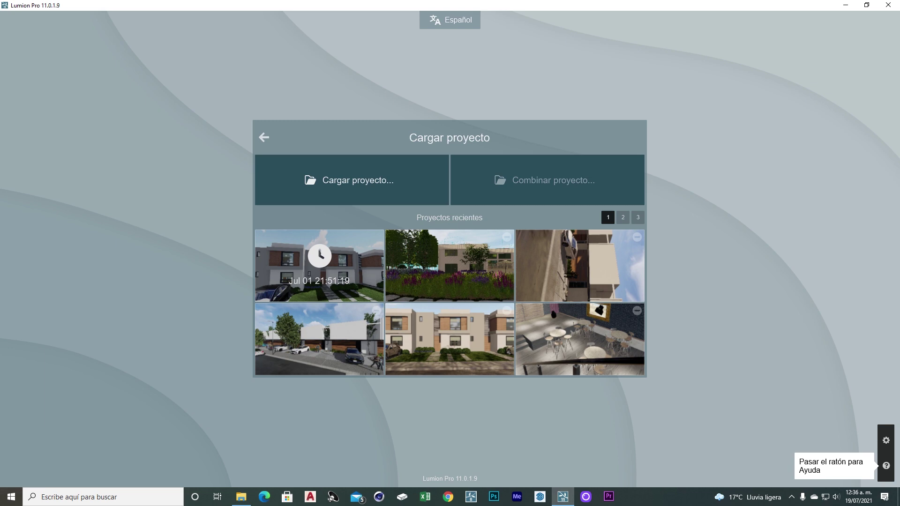
Check the pack file "regalo modelos febrero 2019 jackstudioteam" in the PACKS LUMION JST folder in File Explorer, and return to Lumion.
left_click_drag(351, 2, 283, 1)
left_click(369, 133)
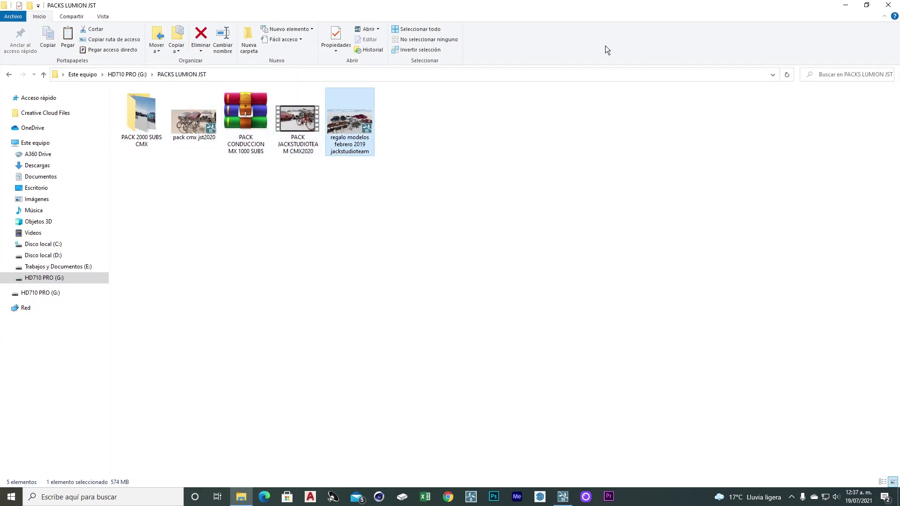
key("alt+Tab")
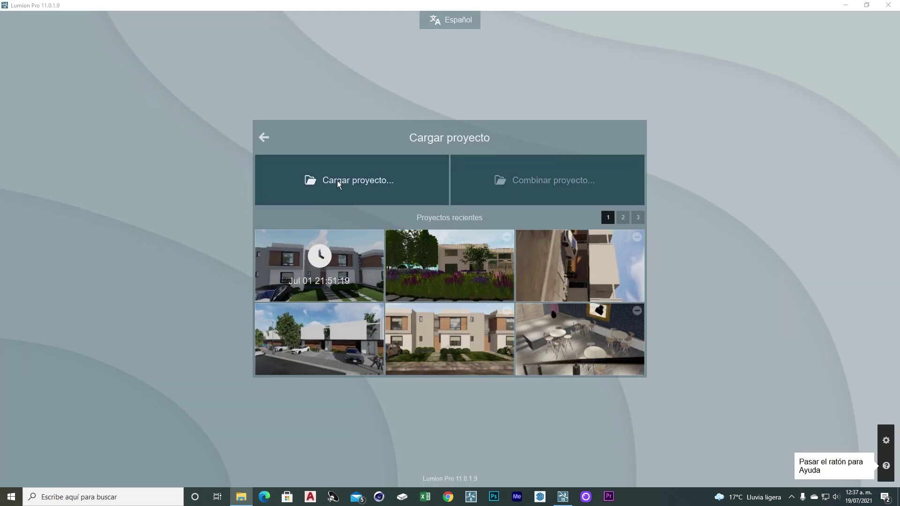
left_click(268, 142)
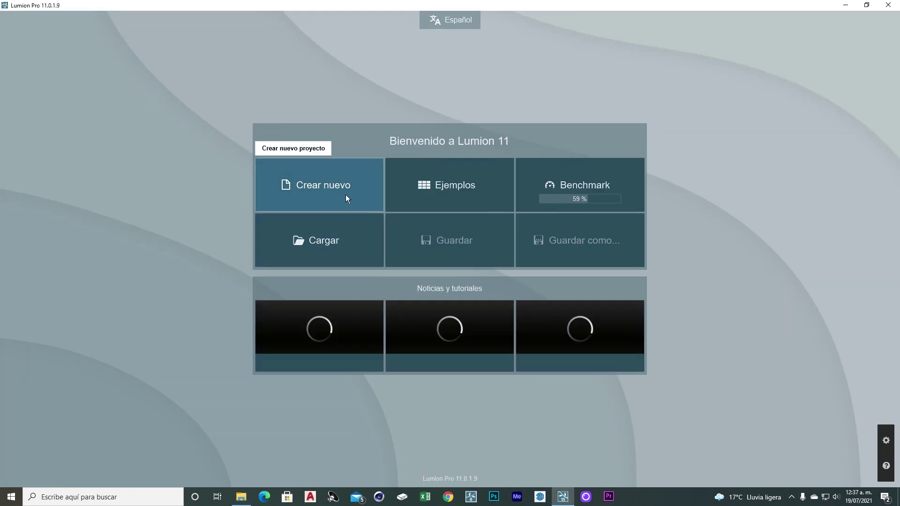
left_click(361, 205)
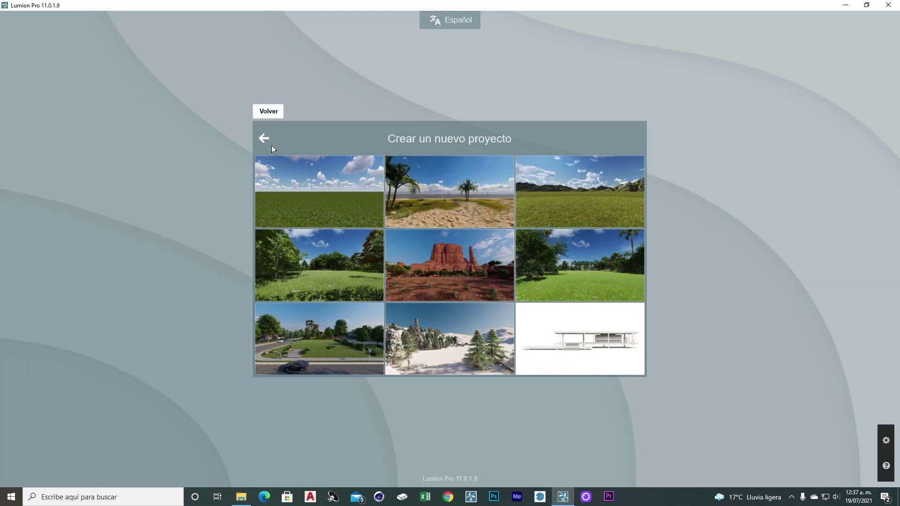
left_click(271, 146)
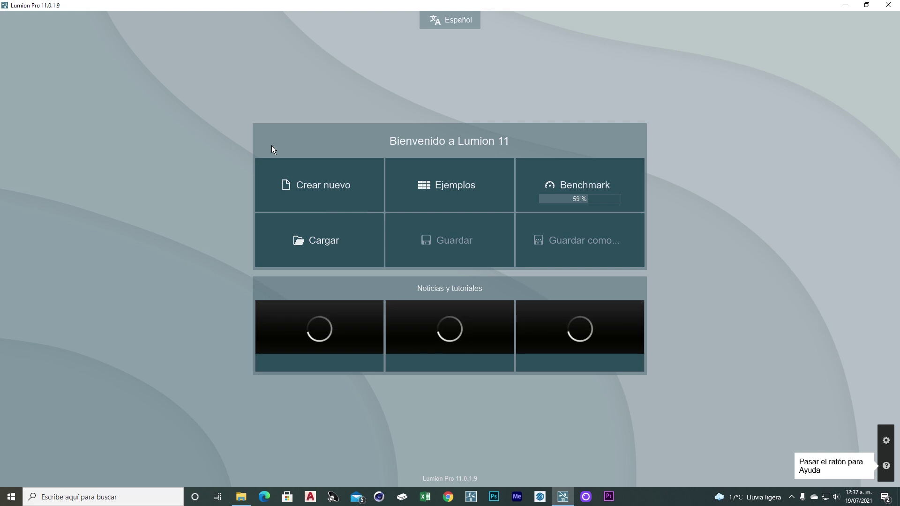
Load the project "regalo modelos febrero 2019 jackstudioteam" from the PACKS LUMION JST folder on drive G.
left_click(333, 246)
left_click(378, 196)
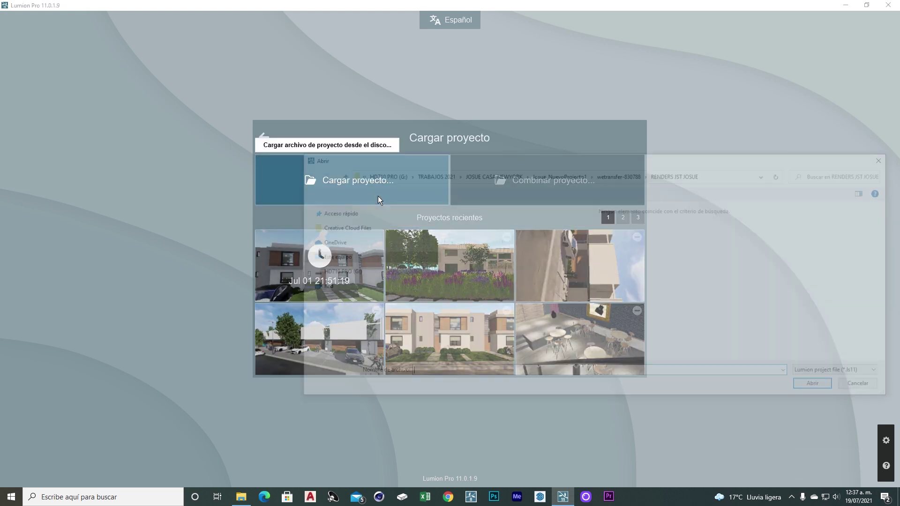
left_click(568, 237)
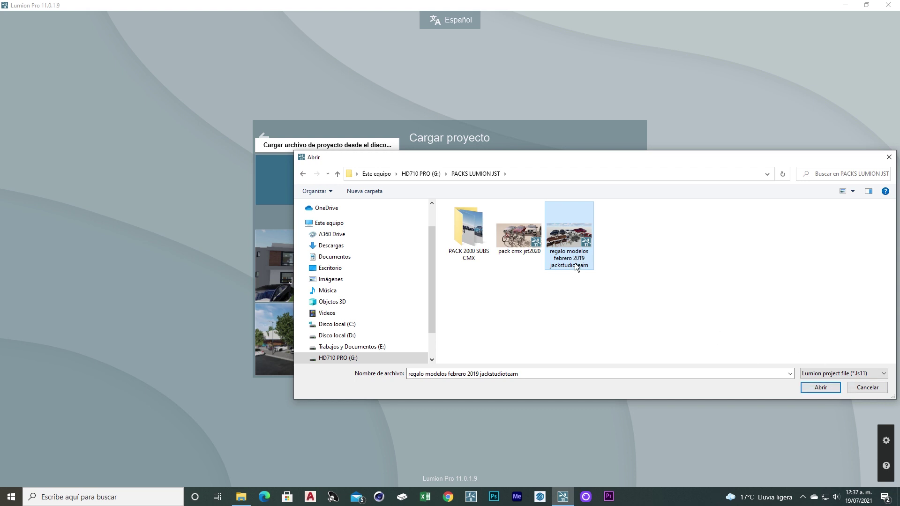
mouse_move(575, 264)
left_click(820, 388)
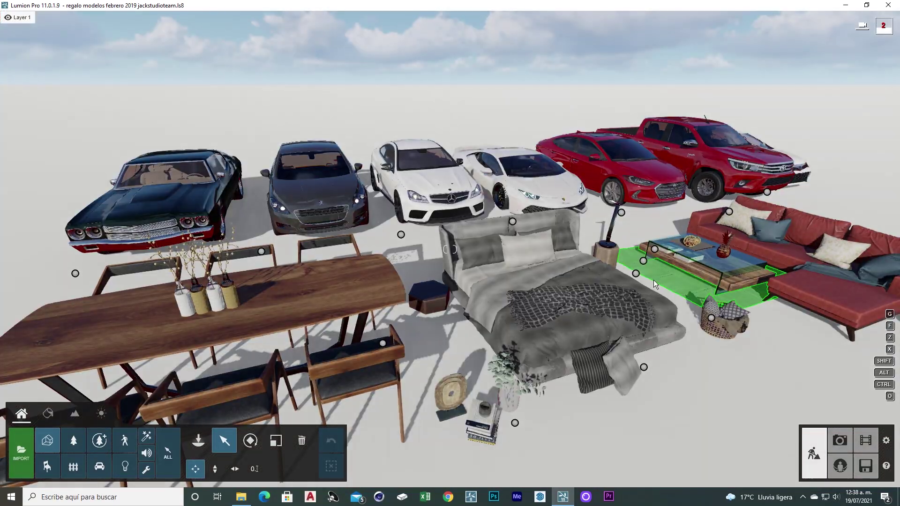
Try moving the black Chevrolet Chevelle closer to the dark grey Peugeot, and nudge the Peugeot slightly.
left_click(615, 342)
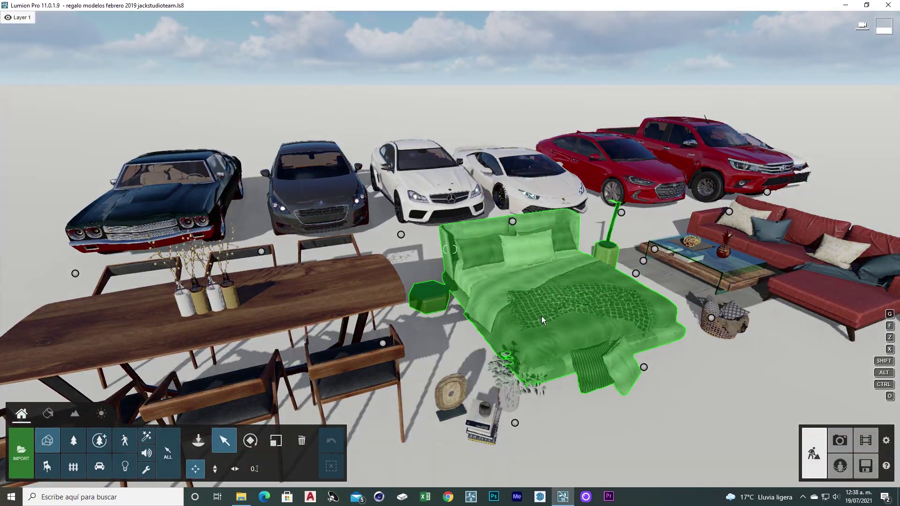
scroll(541, 316, "down", 10)
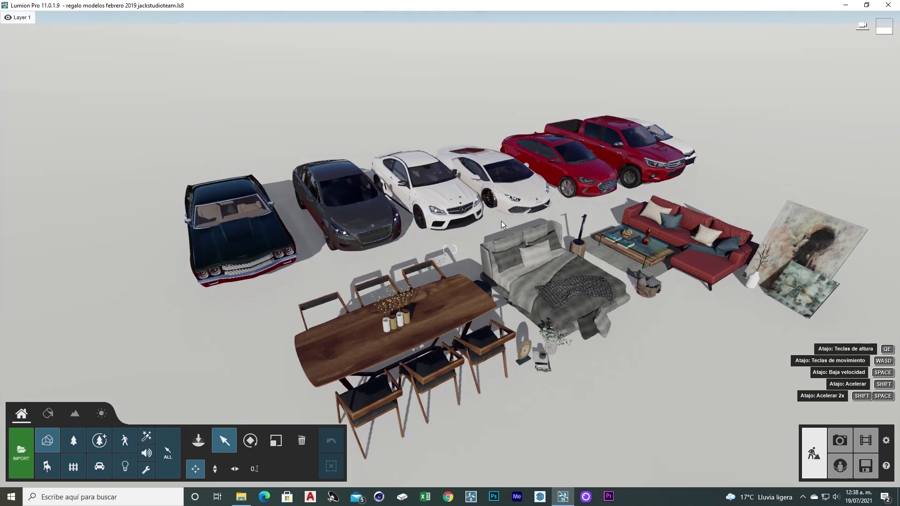
middle_click_drag(501, 221, 558, 210)
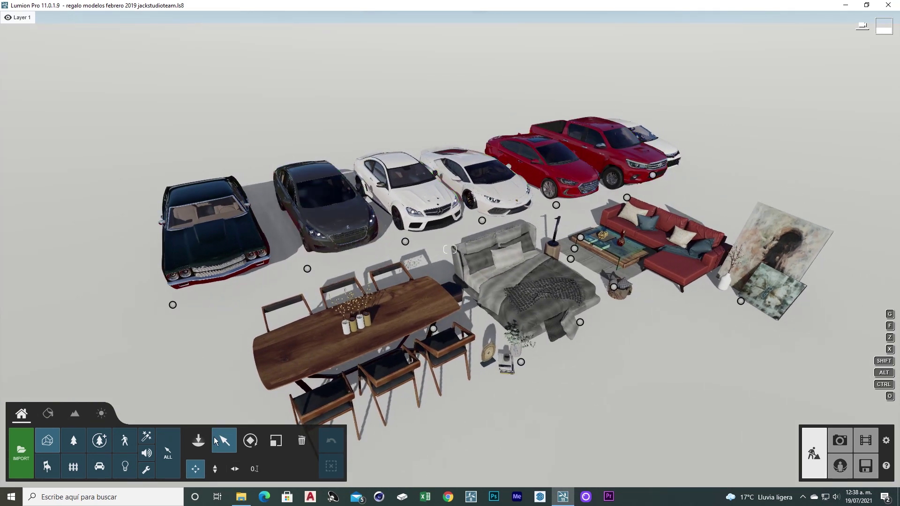
left_click_drag(172, 305, 748, 188)
key("ctrl+z")
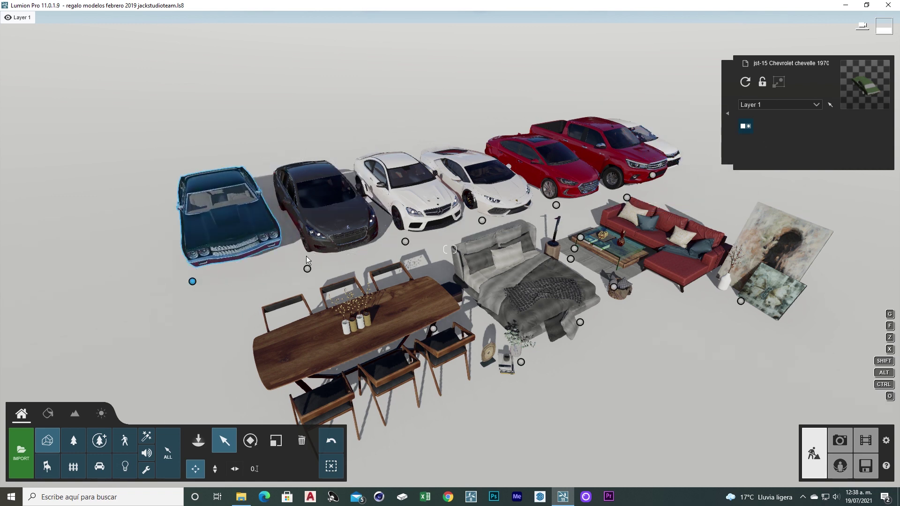
mouse_move(308, 270)
left_mouse_down()
mouse_move(803, 243)
mouse_move(727, 199)
mouse_move(280, 254)
mouse_move(315, 265)
left_mouse_up()
Place a standing man in a shirt and tie from page 4 of the men's library in front of the parked cars.
right_click_drag(385, 242, 357, 272)
left_click(125, 450)
left_click(208, 443)
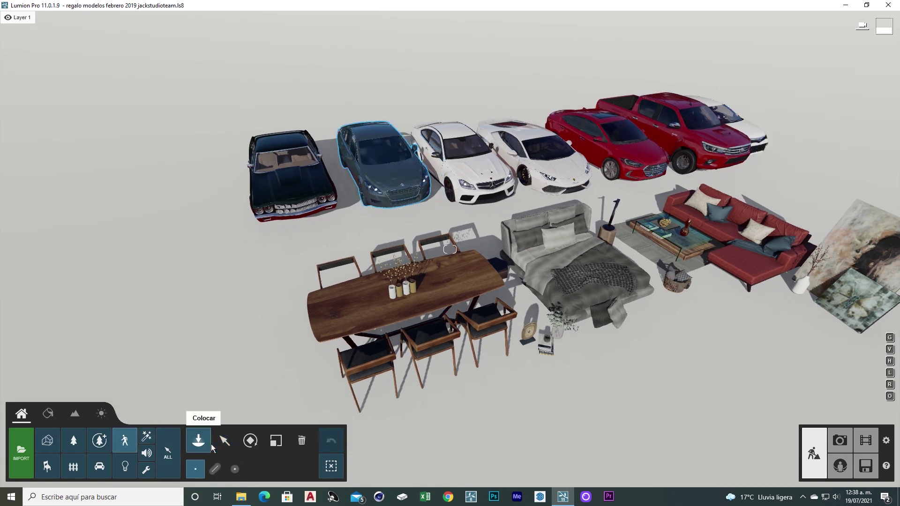
left_click(58, 129)
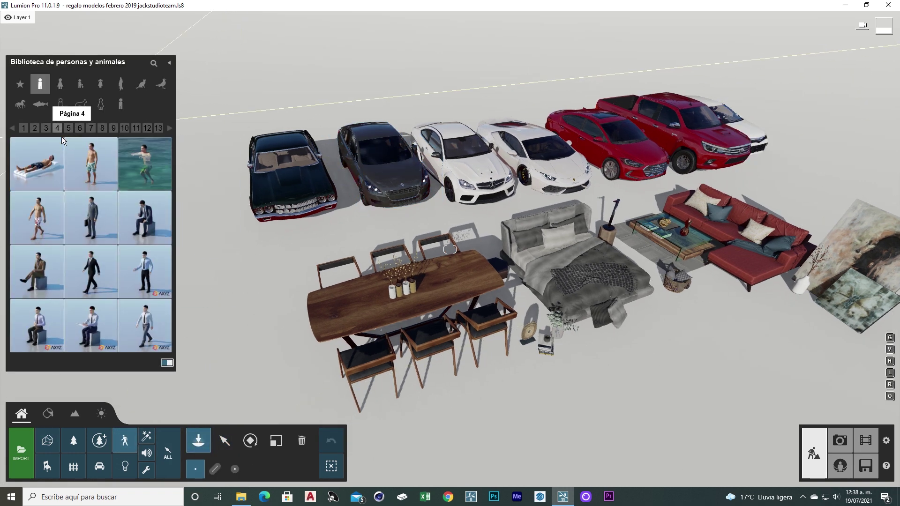
left_click(145, 271)
left_click(354, 229)
Place the model Woman Caucasian 0012 Idle from the women's library on the floor near the dining table.
key("a")
left_click(66, 89)
left_click(83, 134)
left_click(95, 132)
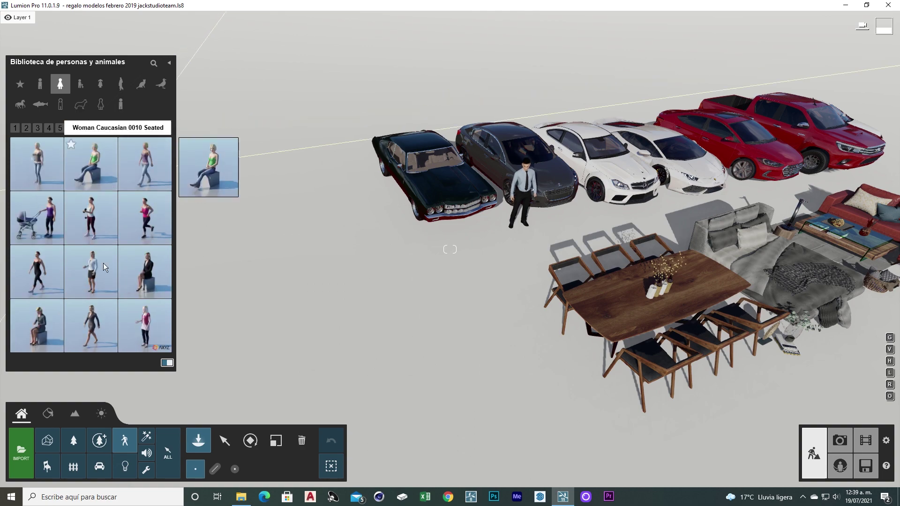
left_click(102, 264)
left_click(843, 368)
Switch to the selection tool and examine the placed people among the cars and furniture from several viewpoints.
key("e")
right_click_drag(538, 352, 372, 201)
key("w")
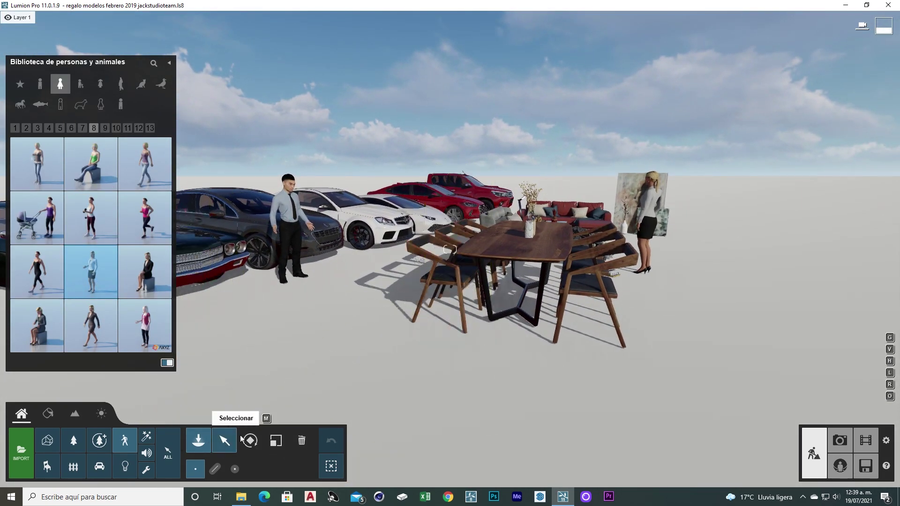
left_click(225, 440)
key("a")
right_click_drag(232, 445, 231, 170)
key("a")
key("a")
key("a")
key("q")
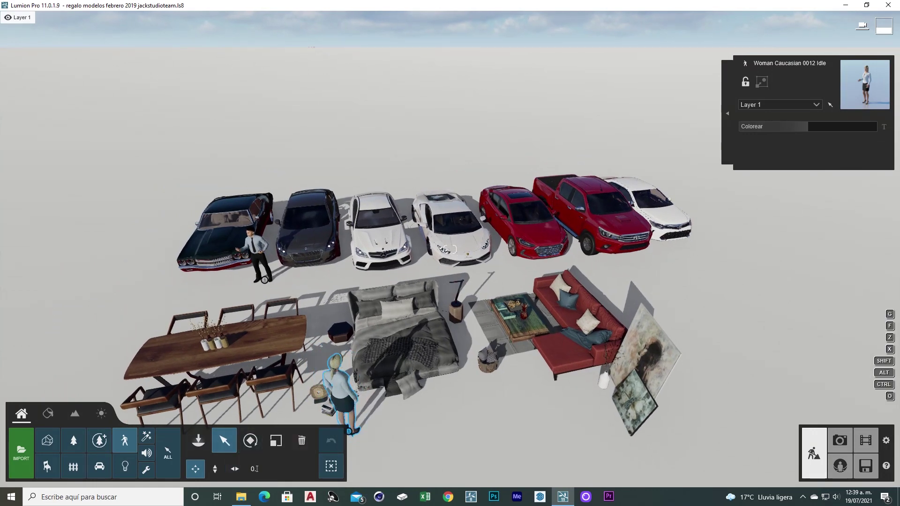
right_click_drag(561, 346, 572, 391)
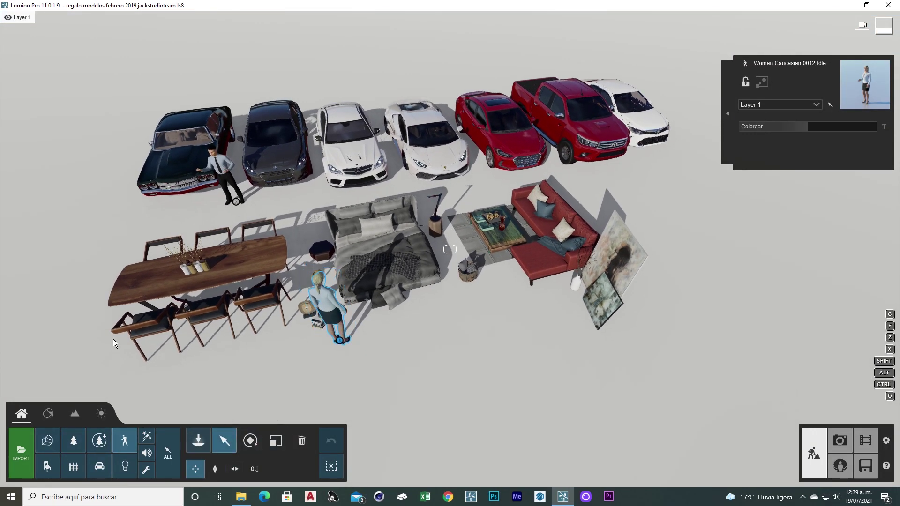
right_click_drag(263, 328, 194, 258)
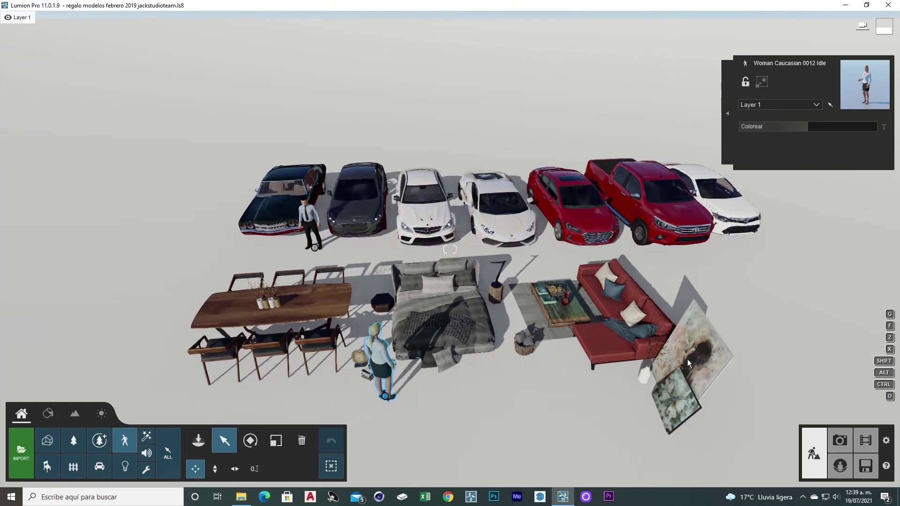
Save the project as POGNAÑSONGH in Lumion project format (*.ls11) in the PACKS LUMION JST folder, and return to the scene.
left_click(870, 475)
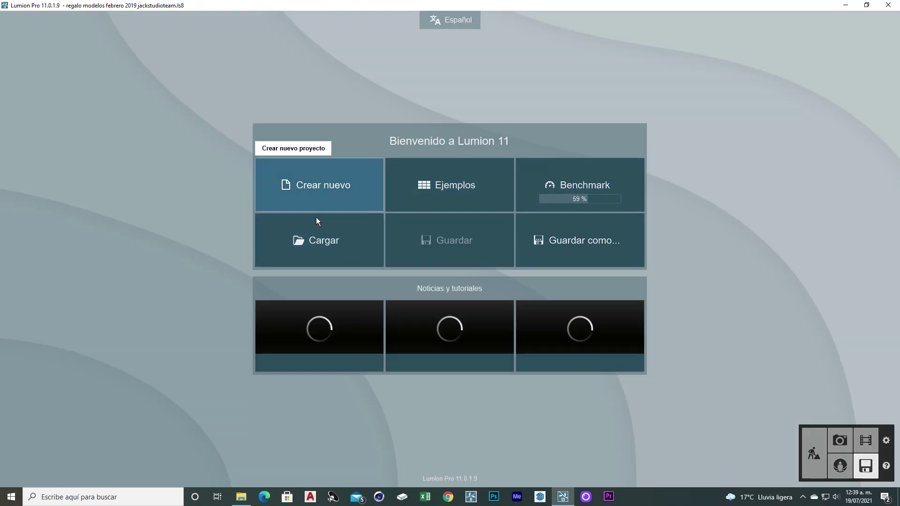
left_click(585, 260)
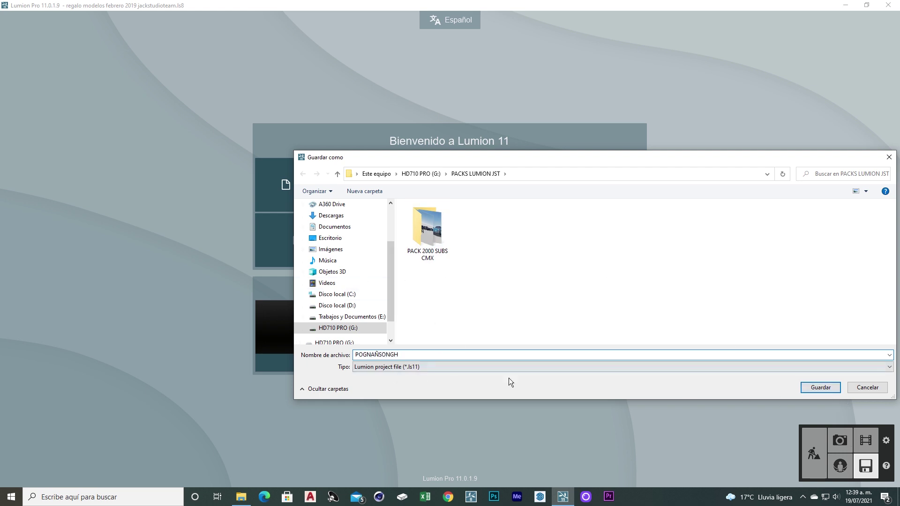
left_click(827, 393)
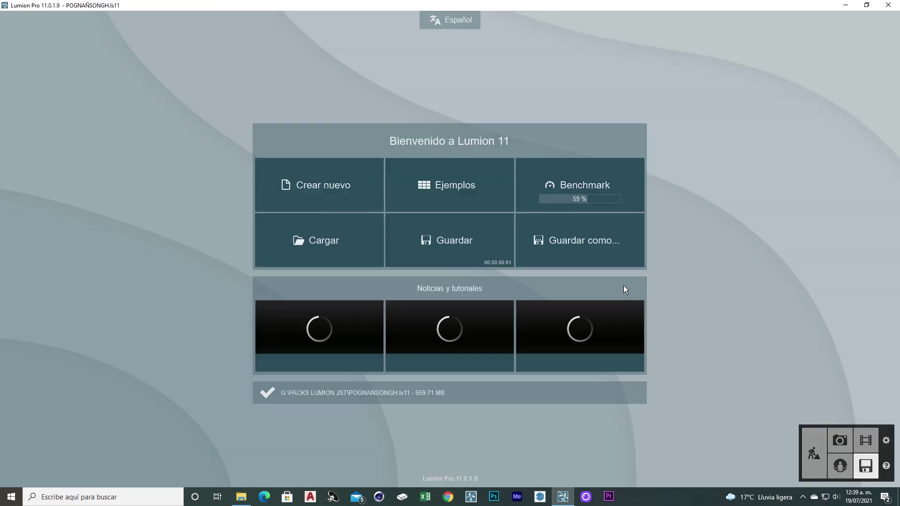
left_click(816, 453)
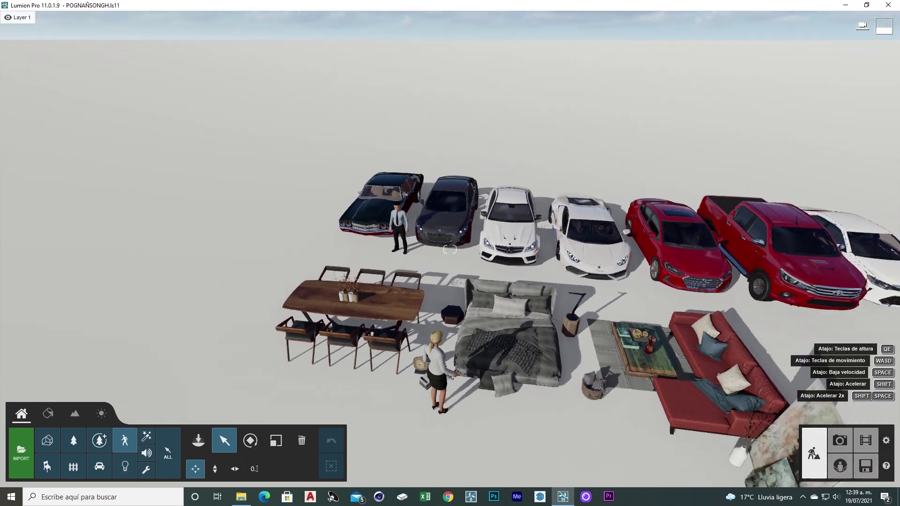
Load the project "curso nuevo 2021 version2" and look over its street of houses.
right_click_drag(450, 250, 407, 249)
key("d")
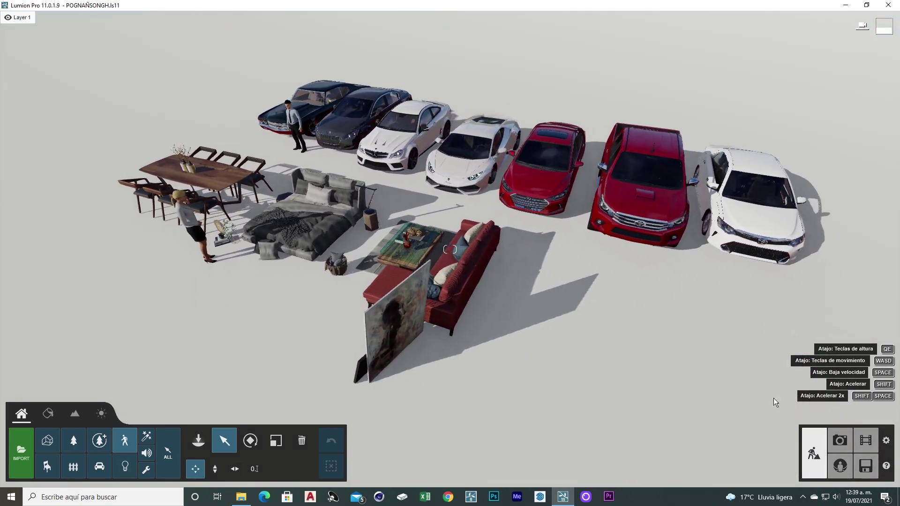
left_click(865, 466)
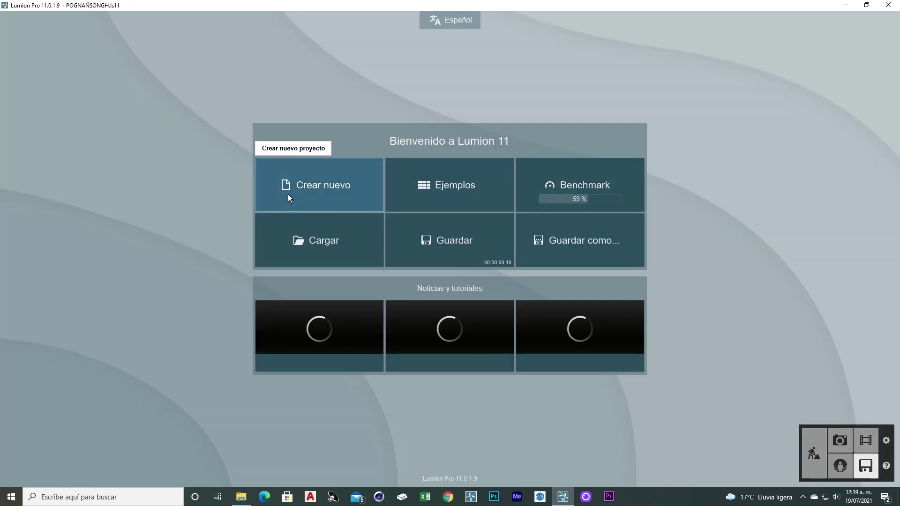
left_click(351, 250)
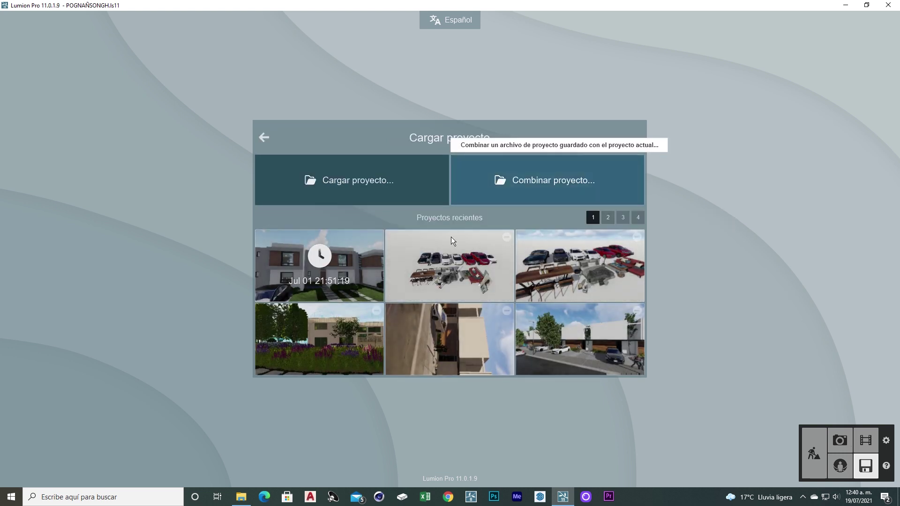
left_click(474, 346)
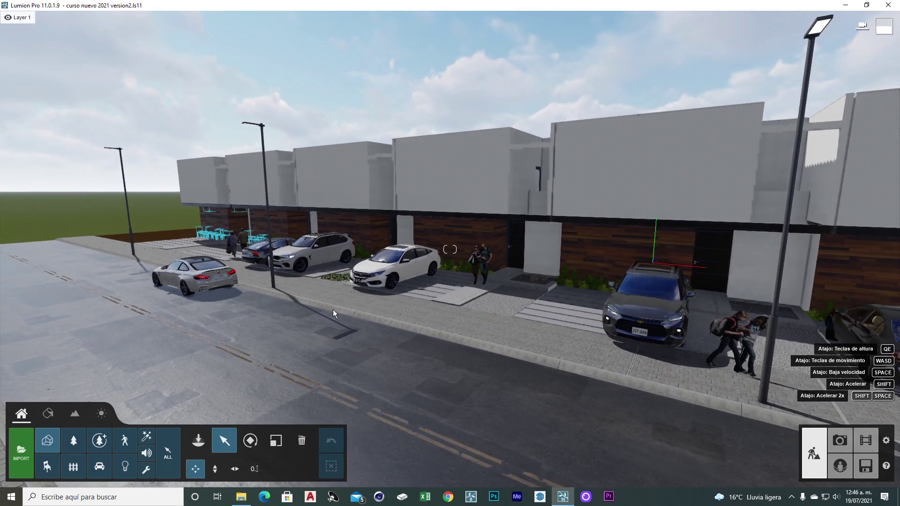
right_click_drag(333, 310, 354, 317)
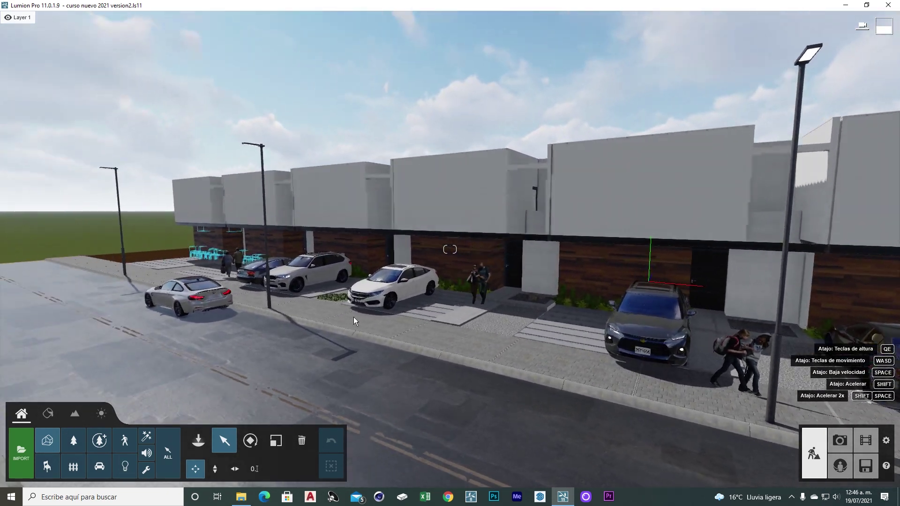
key("w")
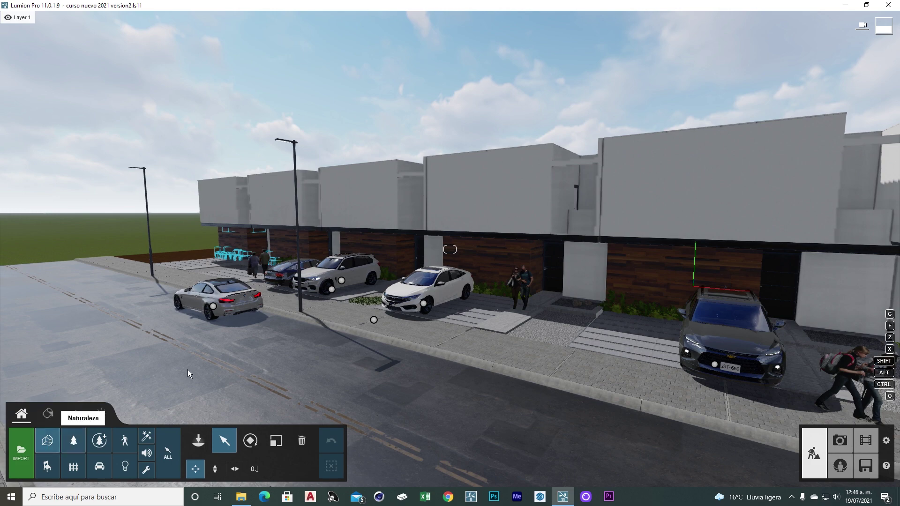
Open the model import dialog, review the supported 3D file formats and close it without importing anything.
right_click_drag(188, 368, 218, 370)
key("w")
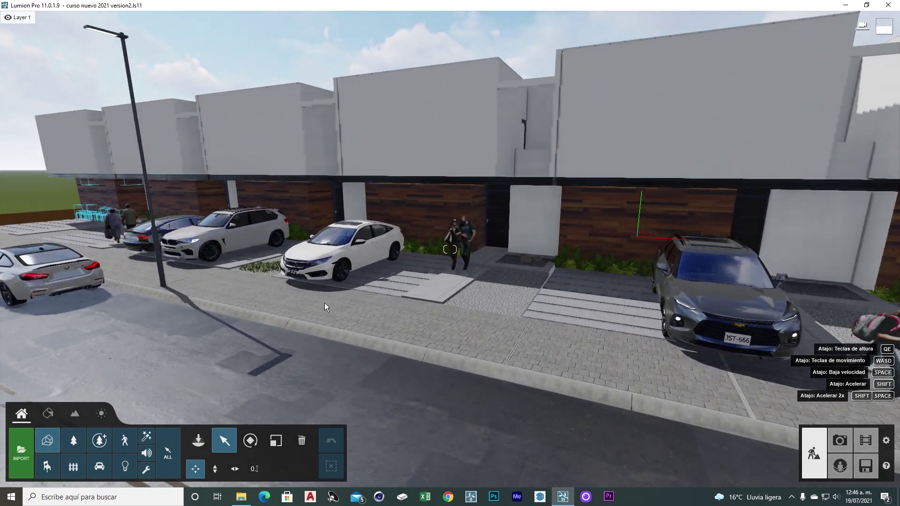
key("d")
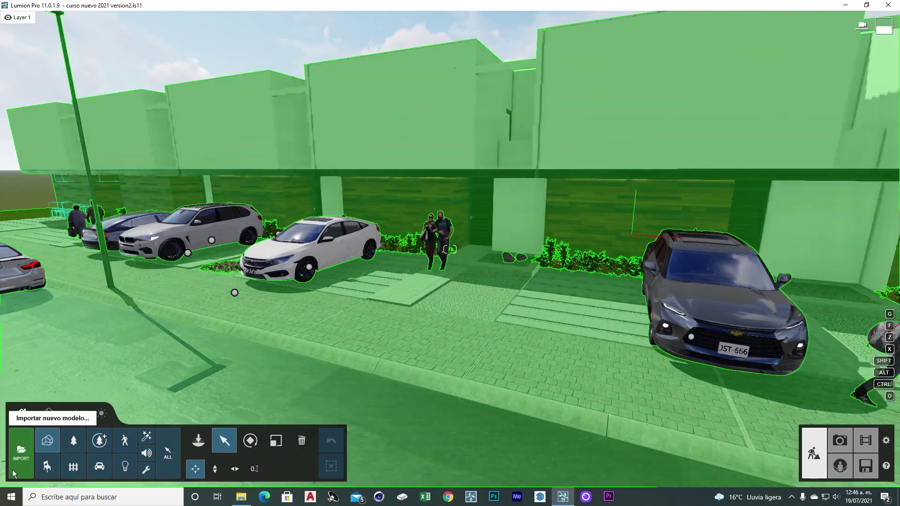
left_click(22, 454)
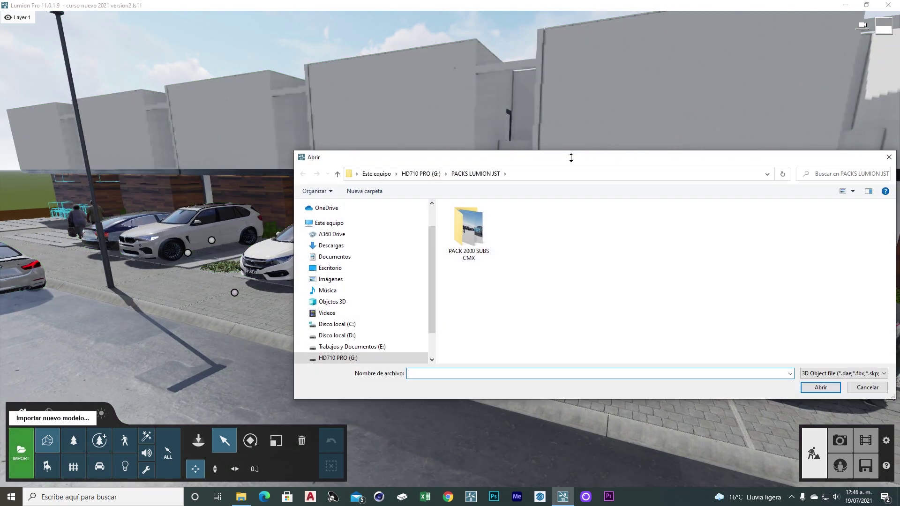
left_click_drag(569, 159, 441, 103)
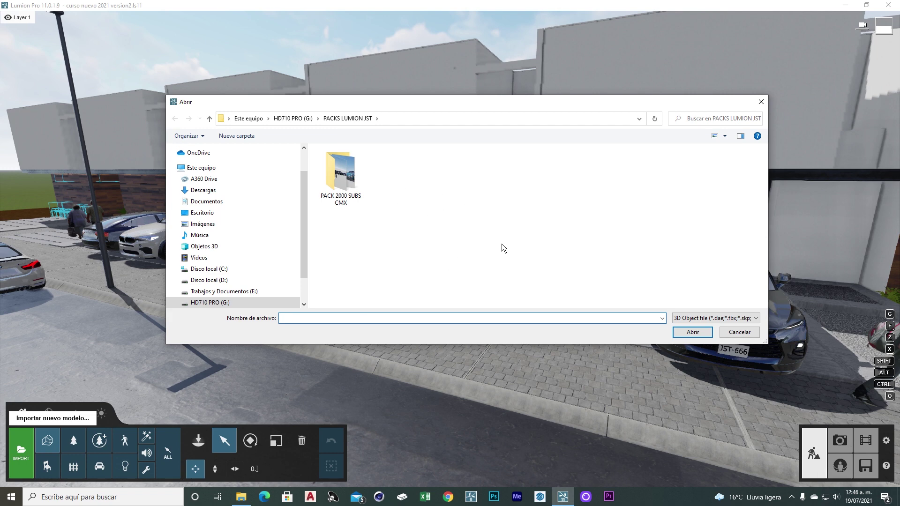
left_click(729, 318)
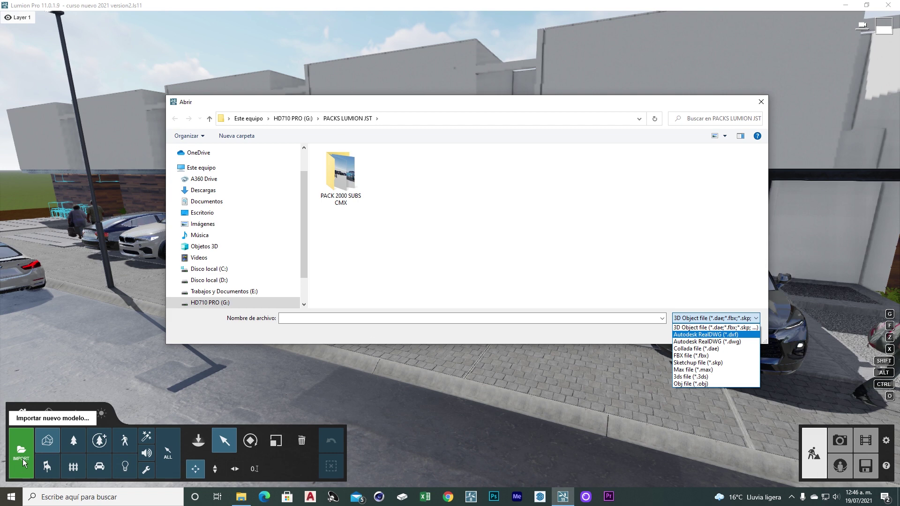
left_click(583, 340)
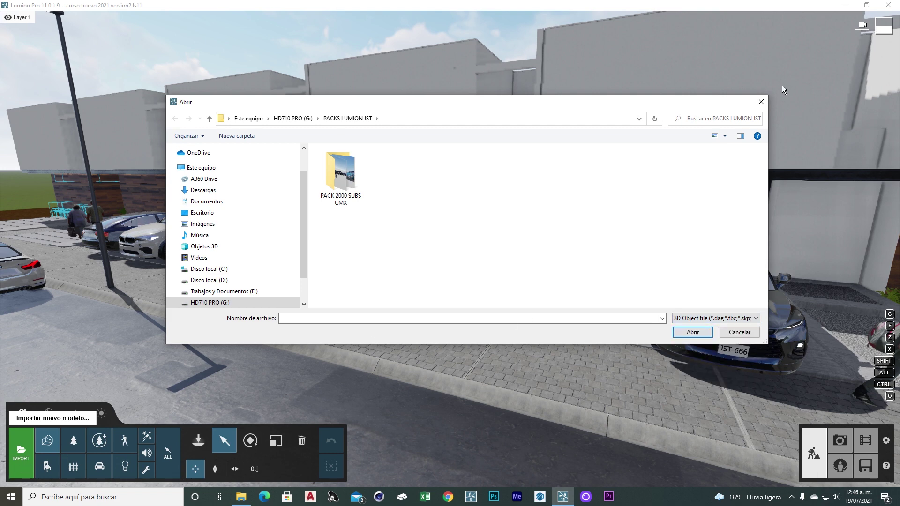
left_click(761, 101)
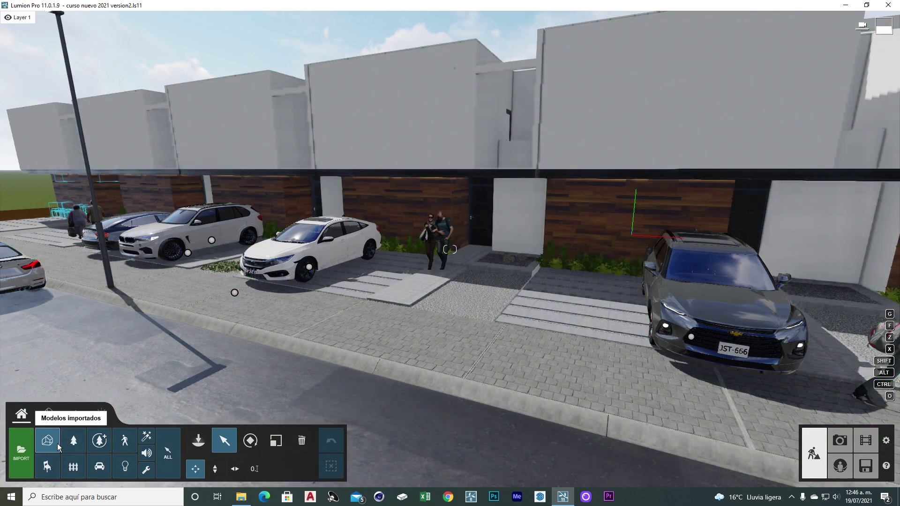
Browse the imported models library, looking through the pages of the Principal category and the cars in the AUTOS category.
left_click(201, 445)
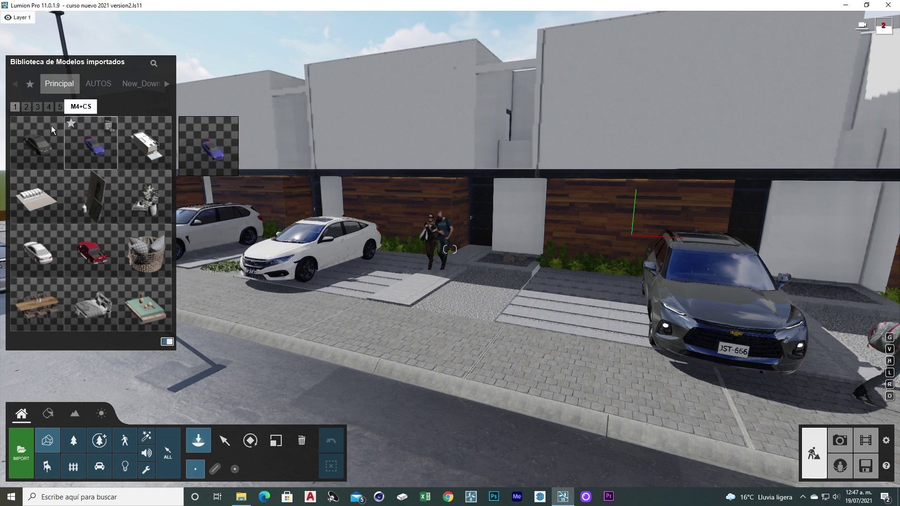
left_click(31, 110)
left_click(49, 112)
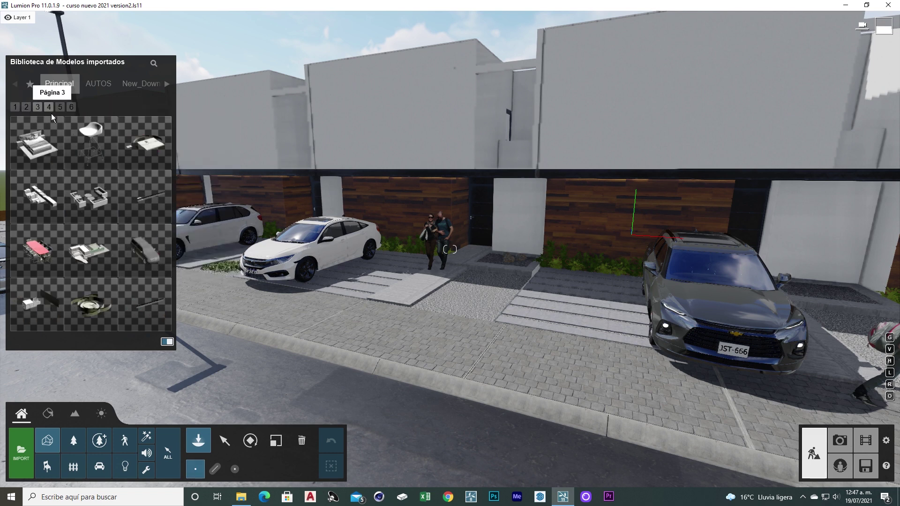
left_click(64, 113)
left_click(32, 112)
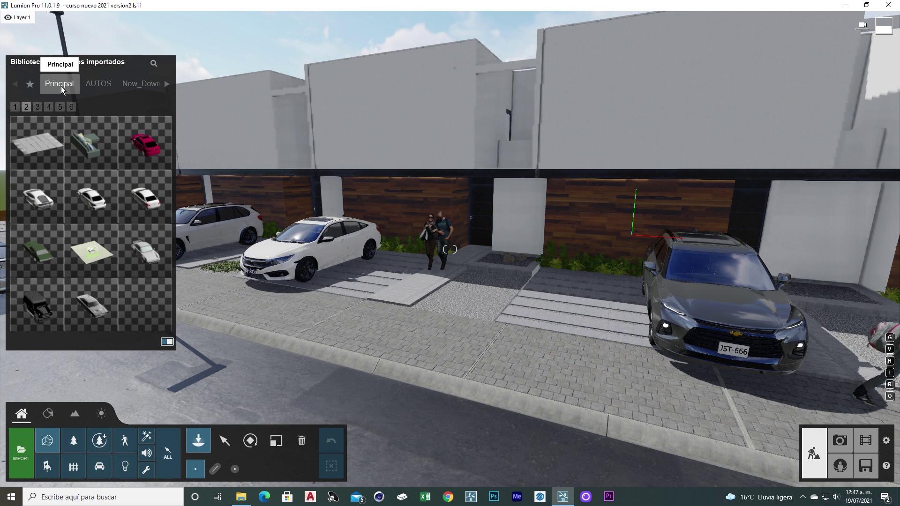
left_click(103, 89)
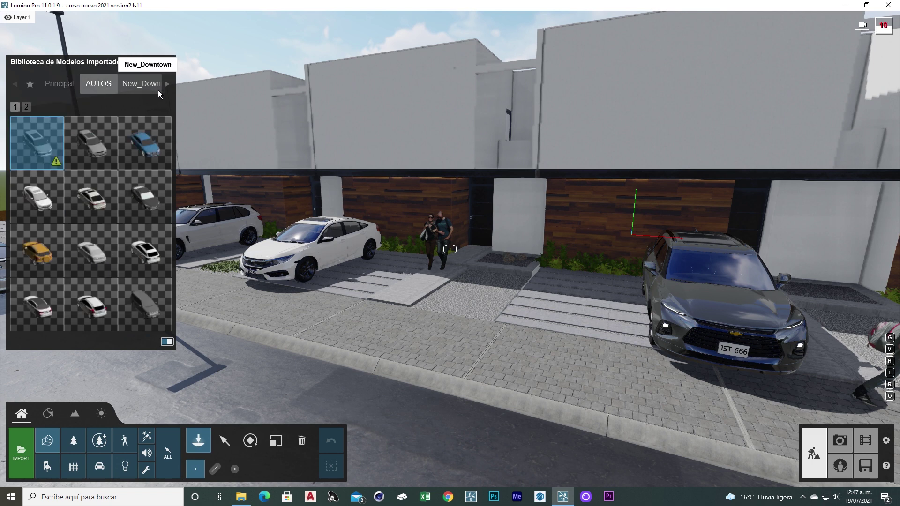
left_click(163, 92)
left_click(114, 94)
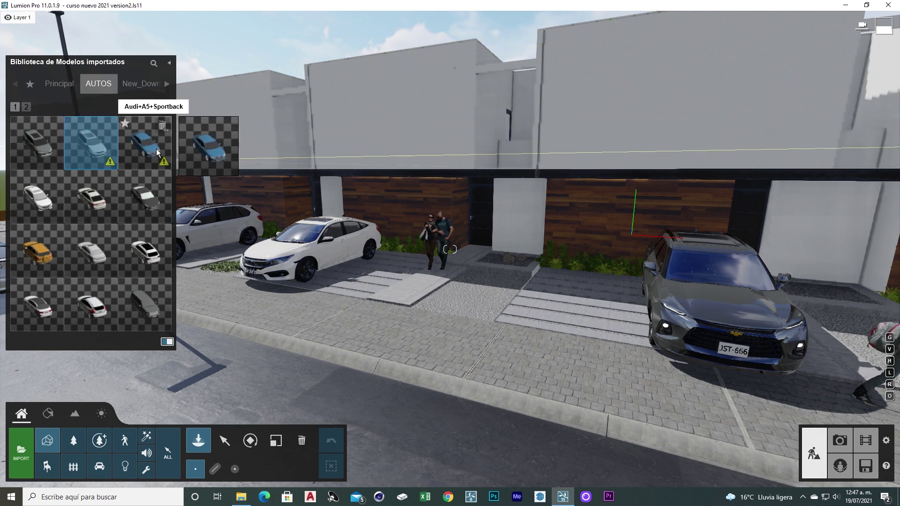
left_click(154, 199)
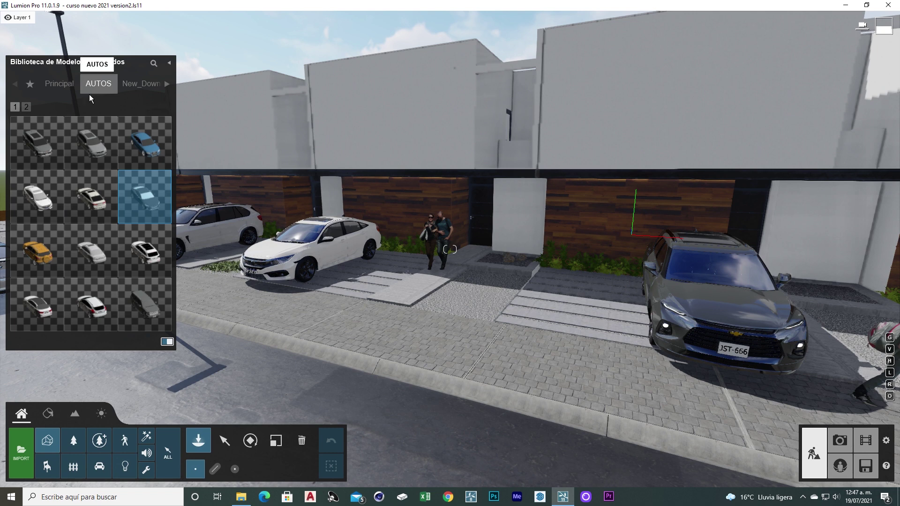
left_click(66, 94)
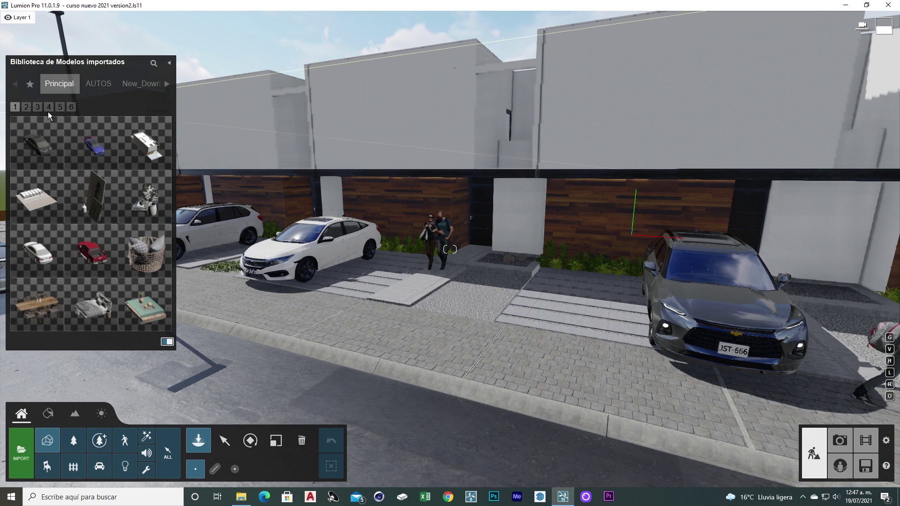
Place the red pickup truck and the grey bed from the imported models on the street in front of the houses.
left_click(85, 270)
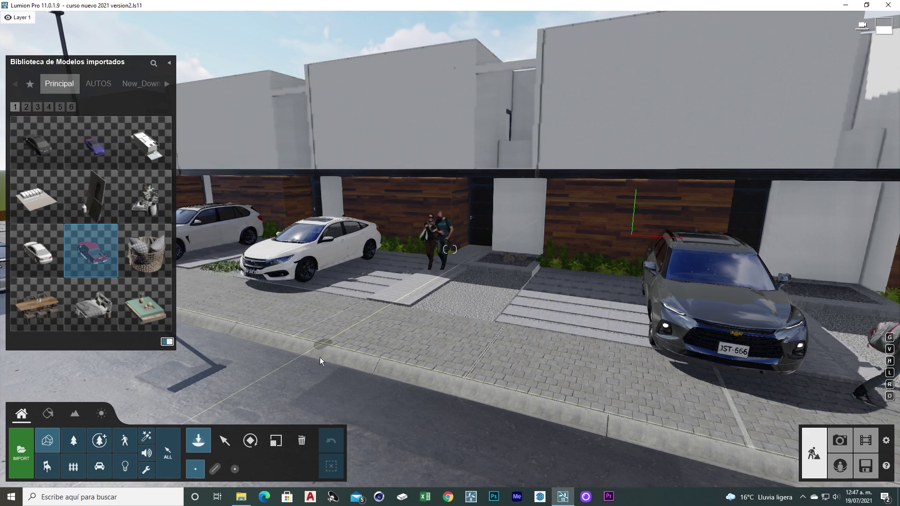
key("s")
right_click_drag(321, 358, 287, 323)
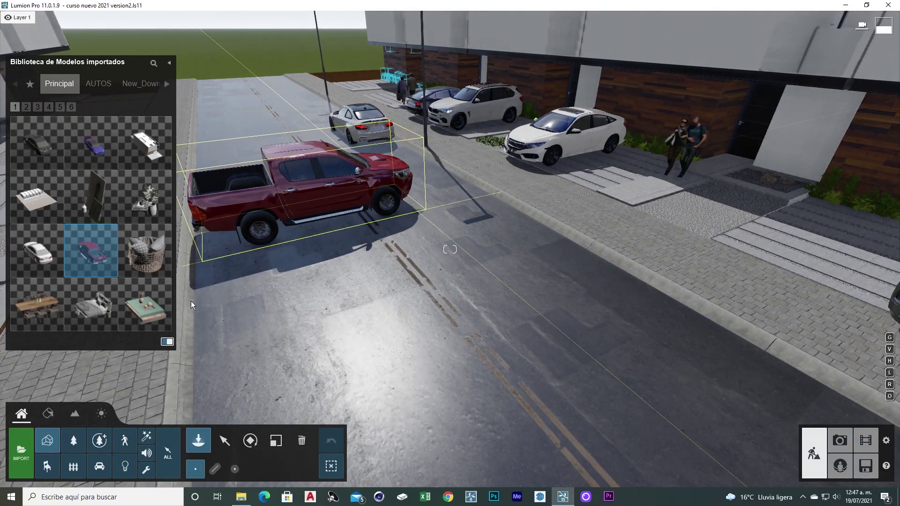
left_click(451, 284)
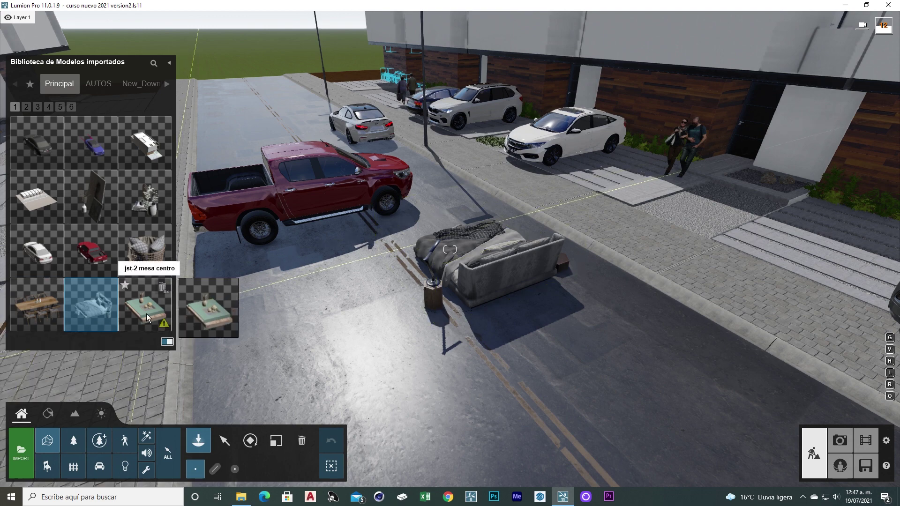
Place the imported model jst-7 comedor on the street beside the bed and switch to the selection tool.
left_click(36, 321)
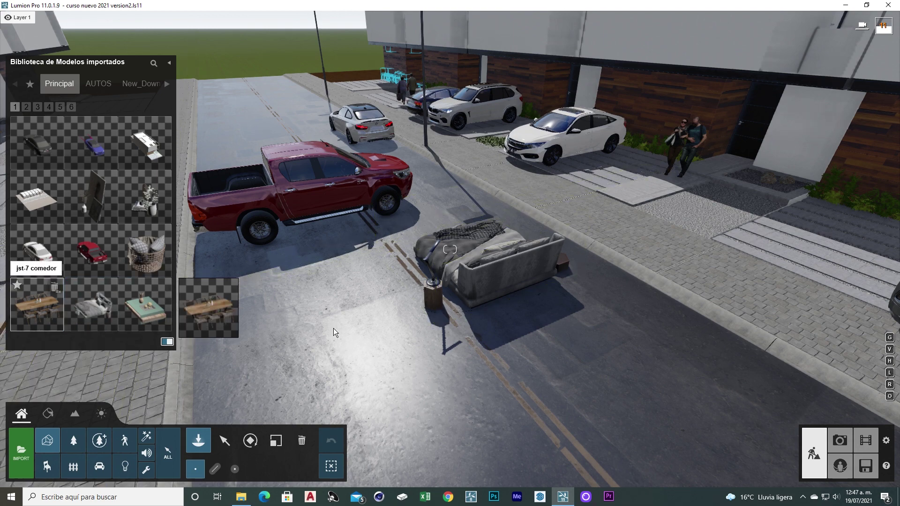
left_click(338, 316)
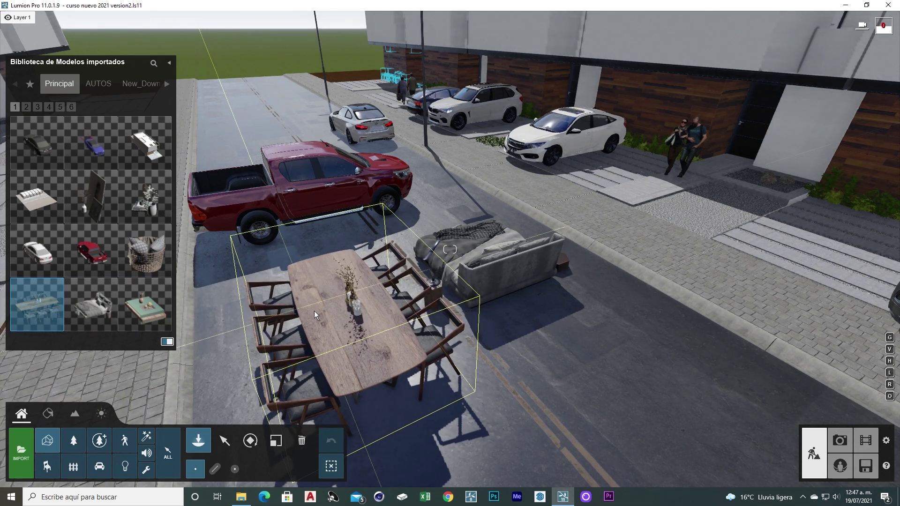
left_click(307, 322)
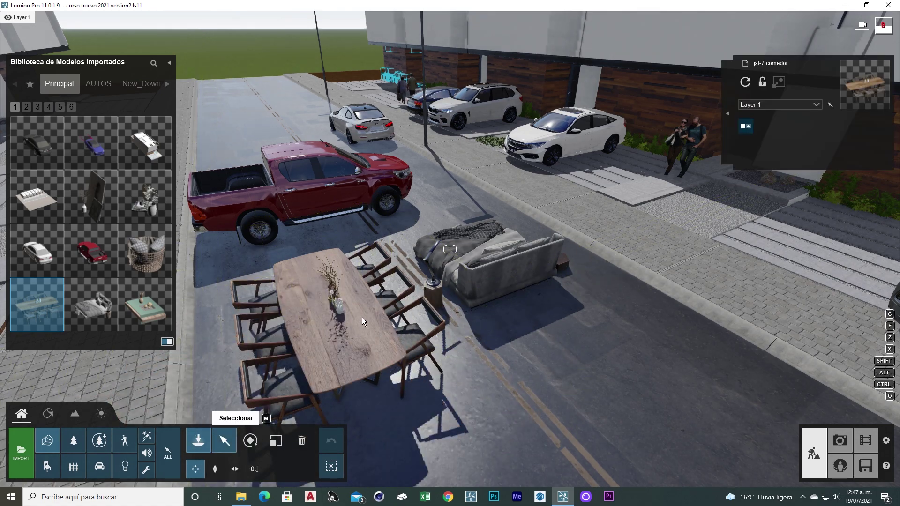
Examine the pickup truck, bed and dining set on the street from both directions.
right_click_drag(362, 318, 548, 170)
key("a")
key("s")
key("w")
key("s")
key("a")
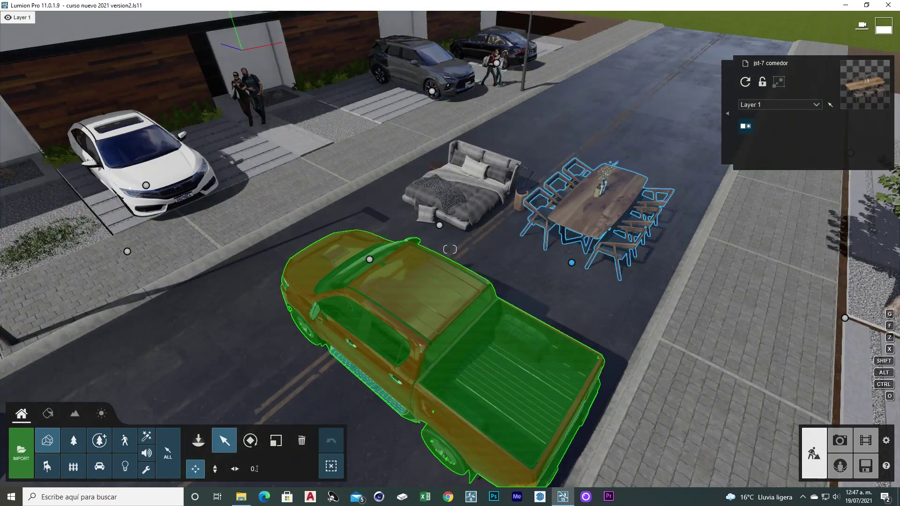
right_click_drag(535, 323, 412, 284)
key("d")
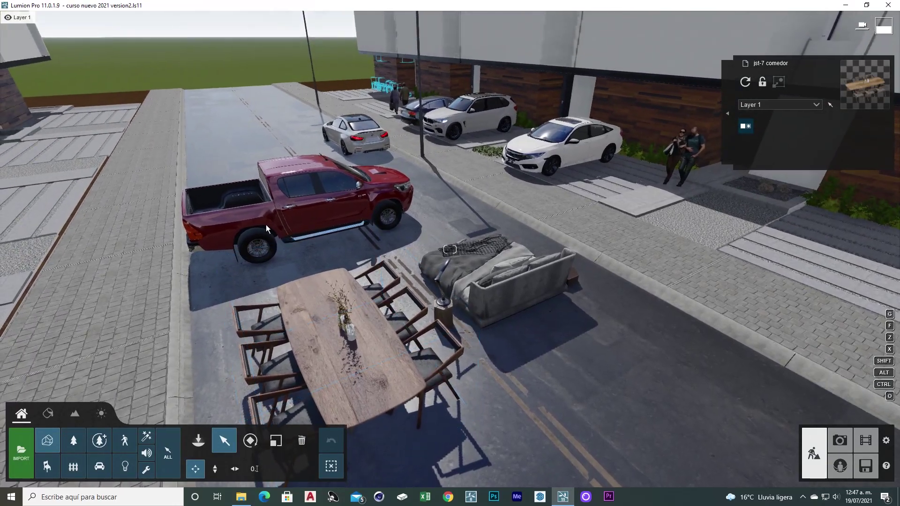
right_click_drag(209, 199, 215, 170)
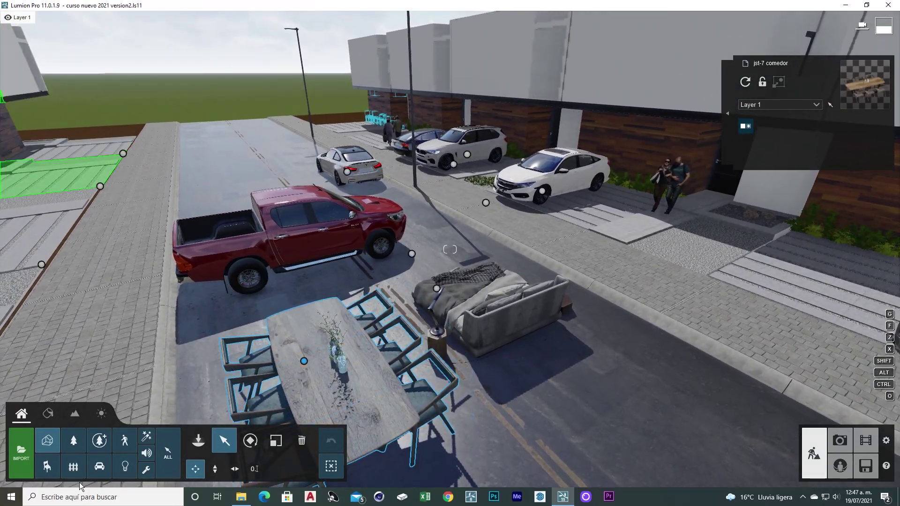
Look through the Principal pages of the imported models library again and leave the placement of a second dining set.
left_click(199, 442)
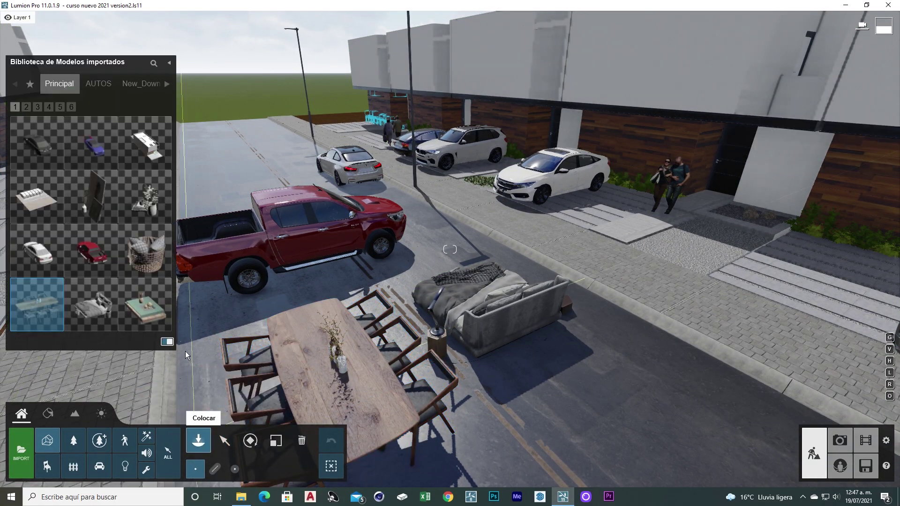
left_click(49, 106)
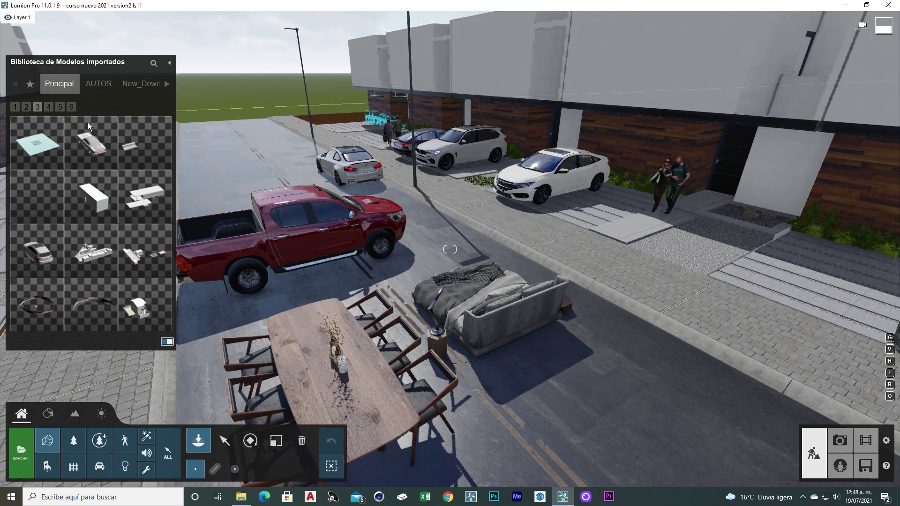
left_click(15, 107)
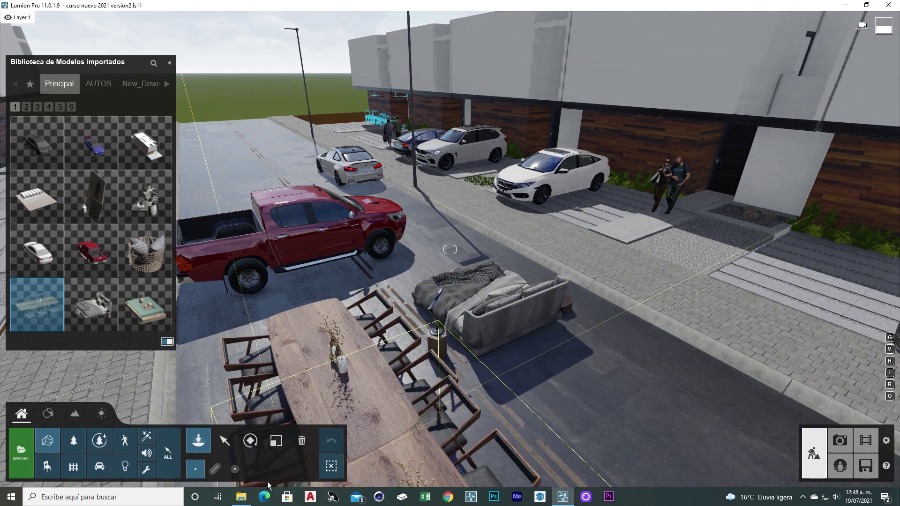
left_click(268, 482)
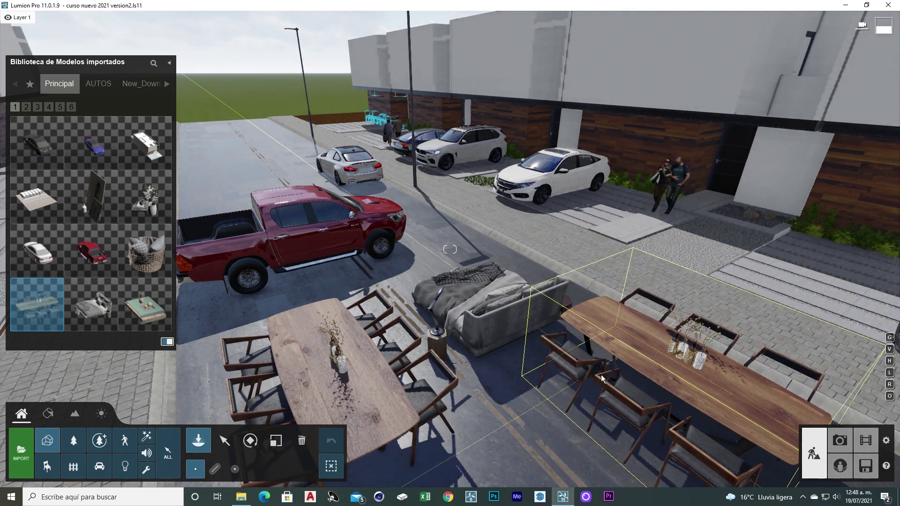
key("Escape")
Switch to File Explorer and open the Lumion 11.0 folder inside the user profile's Documentos folder on Disco local (C:).
left_click(846, 4)
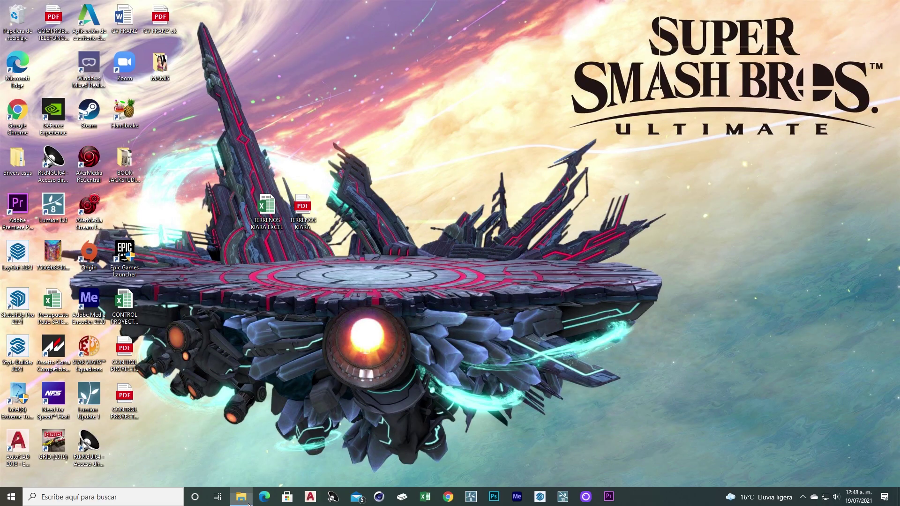
left_click(241, 497)
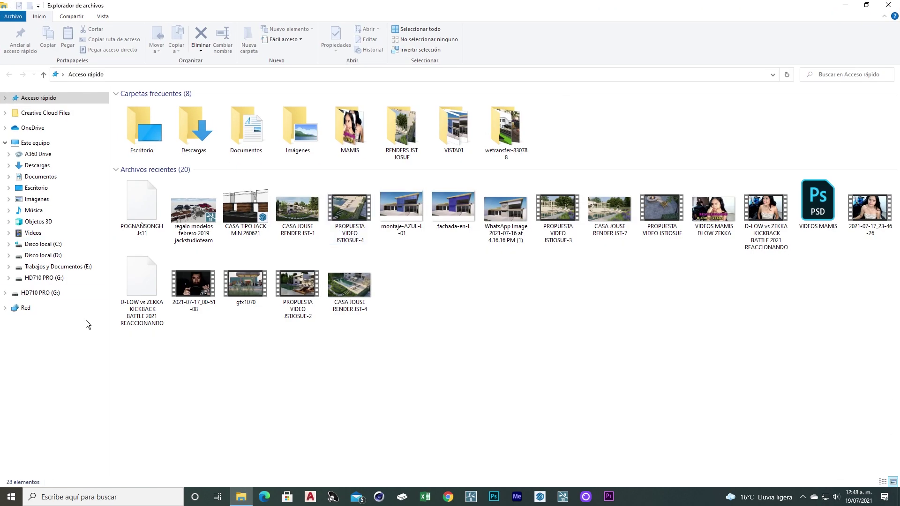
left_click(53, 248)
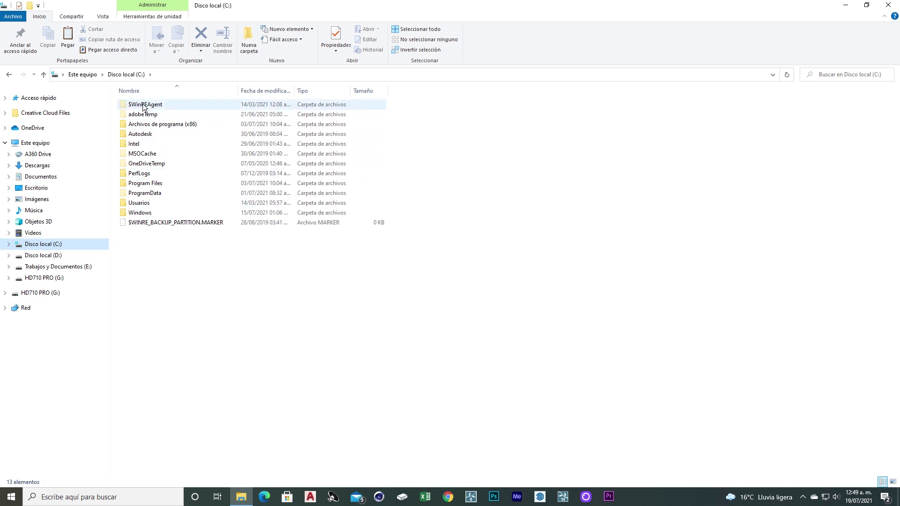
double_click(145, 203)
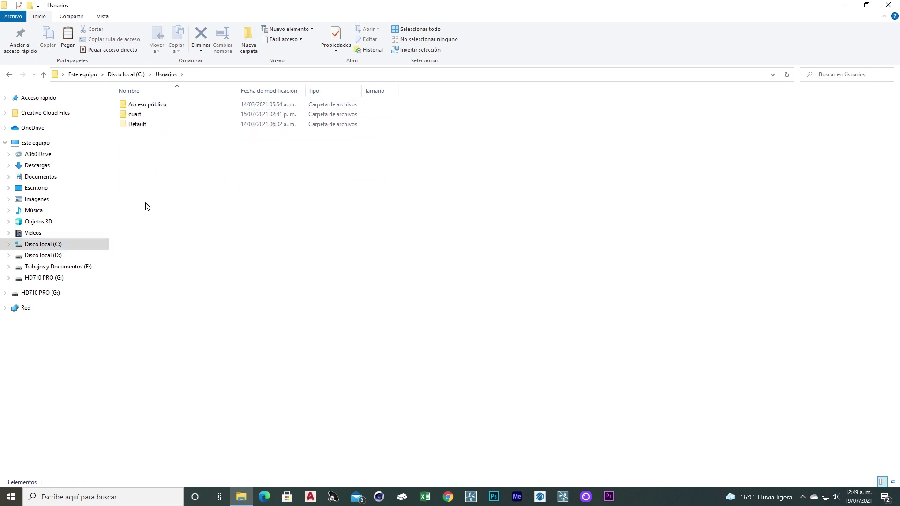
double_click(143, 116)
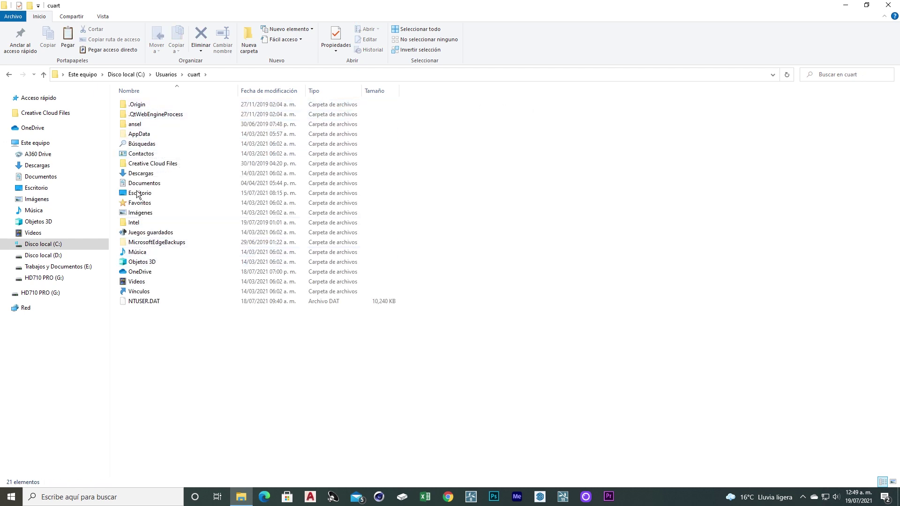
double_click(146, 184)
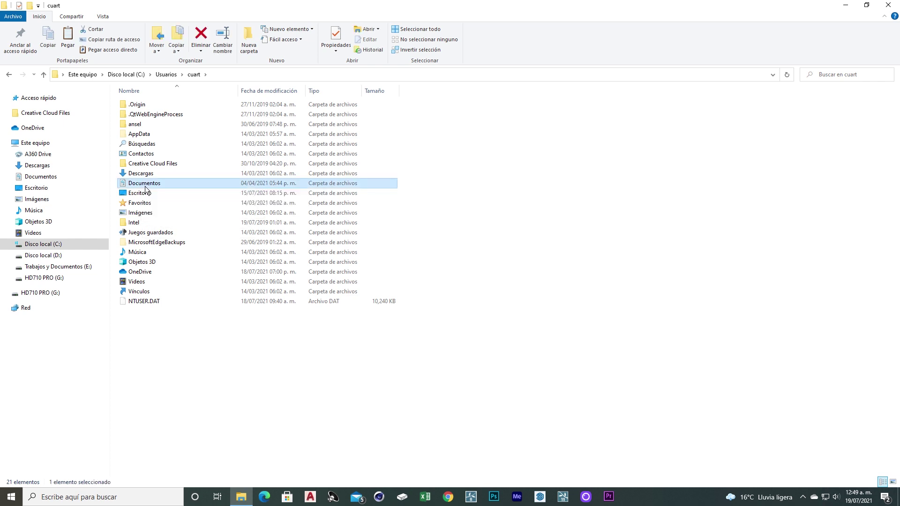
left_click(144, 193)
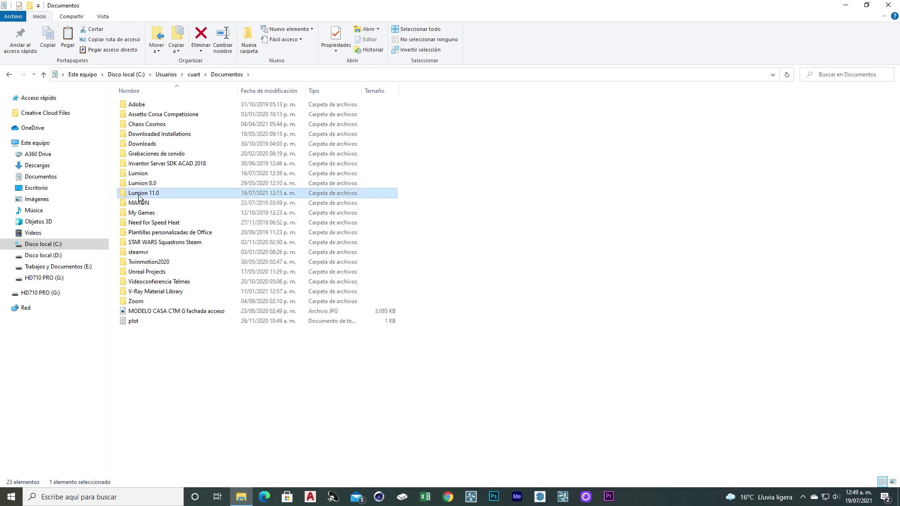
double_click(139, 194)
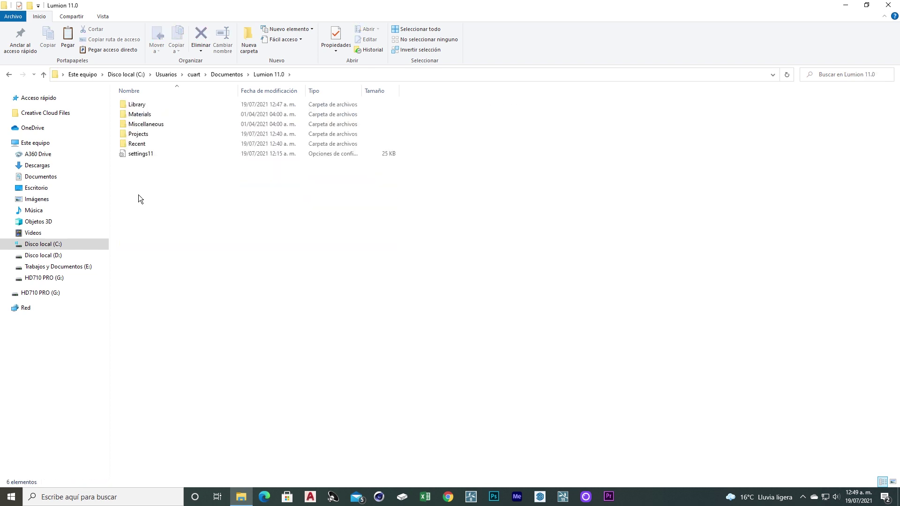
Open the Library folder inside Lumion 11.0 and look through its whole file list.
double_click(145, 107)
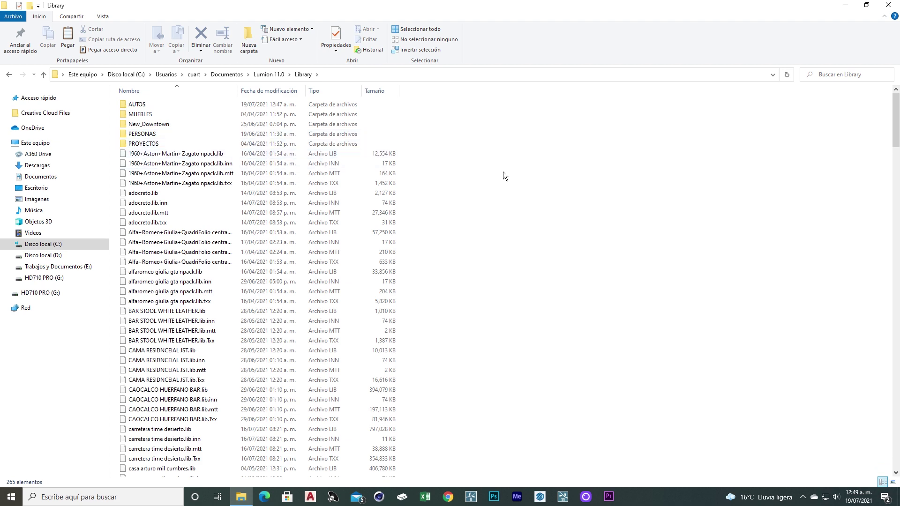
left_click_drag(895, 126, 894, 445)
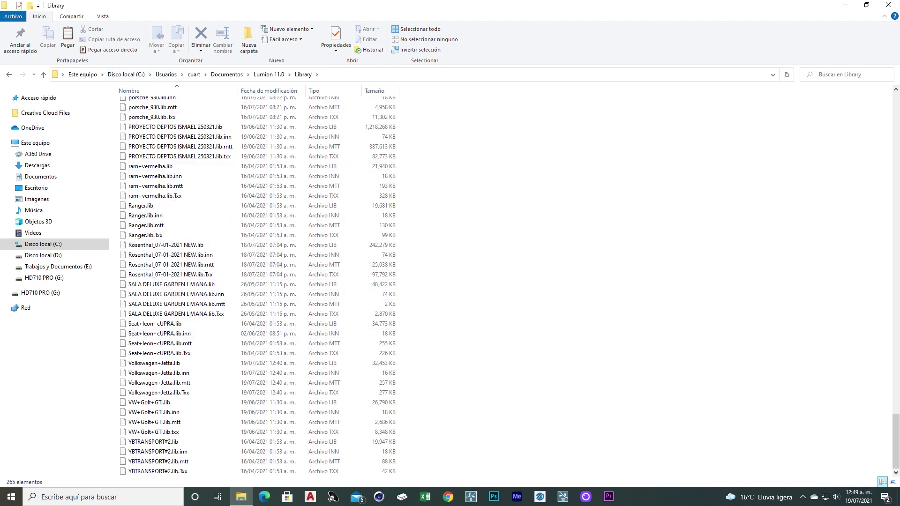
left_click_drag(897, 437, 896, 87)
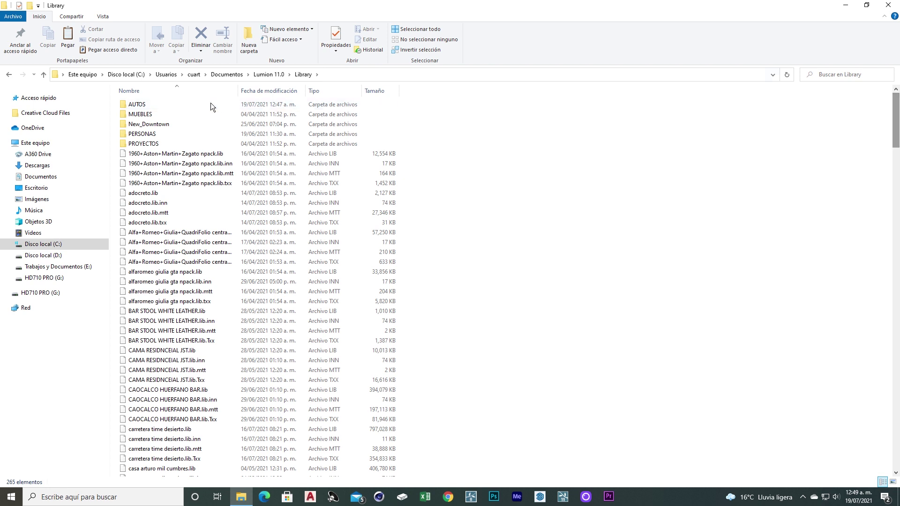
Look inside the PERSONAS and AUTOS subfolders and return to the Library file list.
double_click(154, 135)
key("alt+Left")
double_click(164, 105)
key("alt+Left")
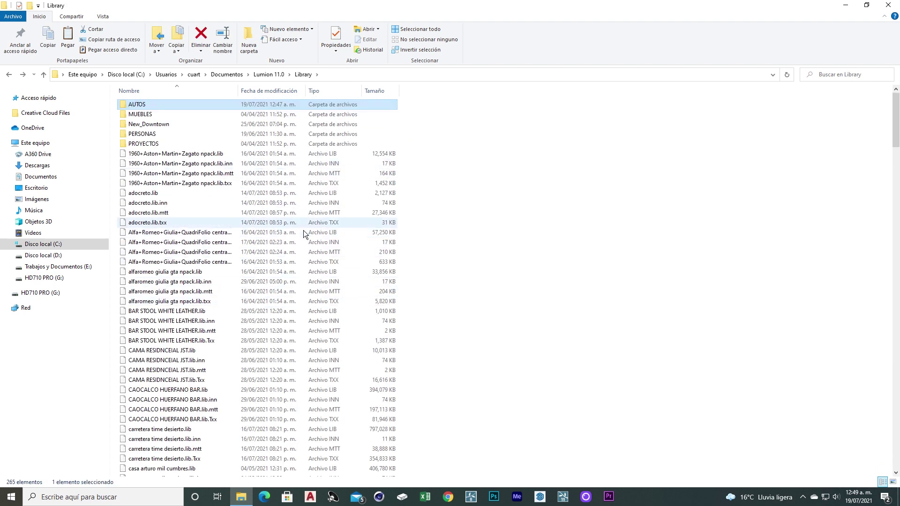
scroll(307, 281, "down", 5)
scroll(283, 299, "up", 5)
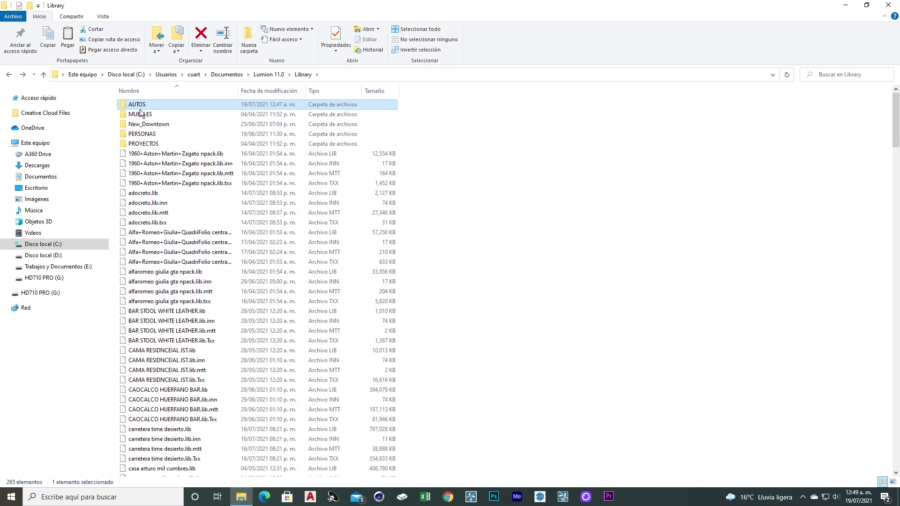
Create a new folder named bmw in the Library folder.
right_click(460, 168)
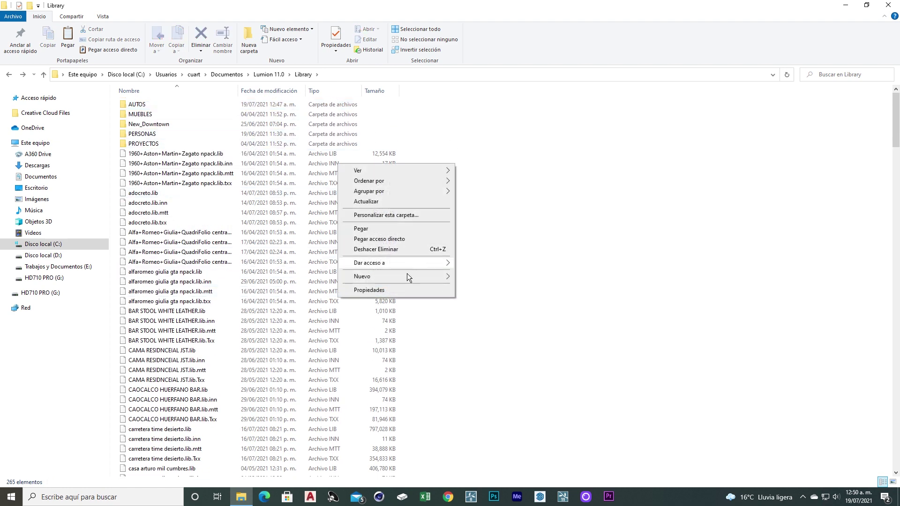
mouse_move(407, 274)
left_click(499, 280)
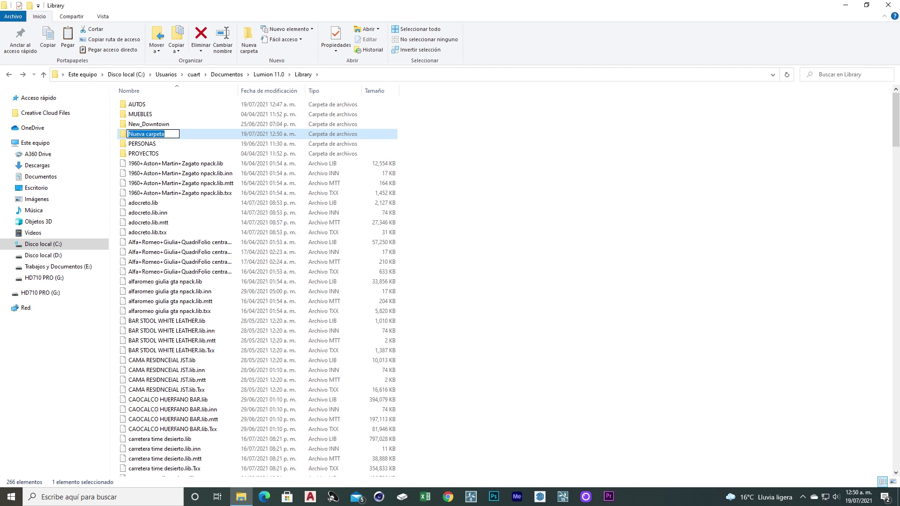
type("bmw")
key("Return")
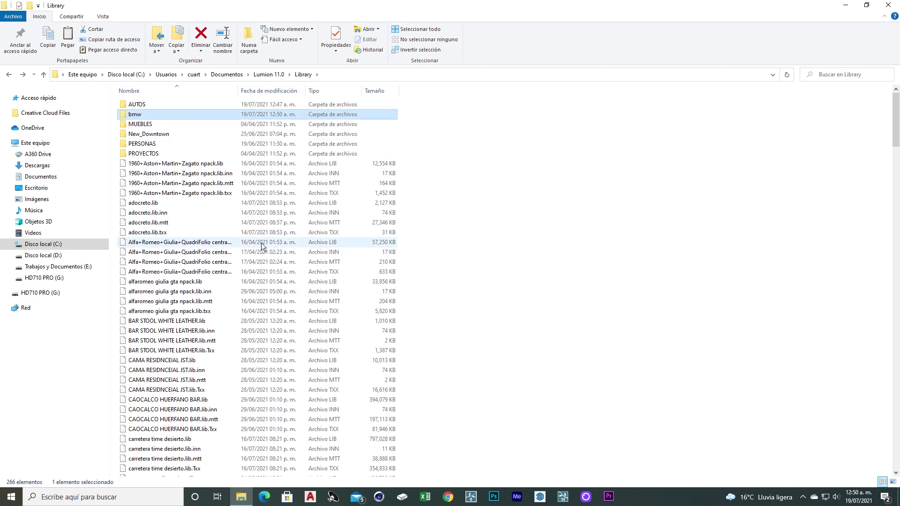
Create another new folder named alfaromeo in the Library folder.
right_click(527, 223)
mouse_move(492, 329)
left_click(548, 328)
type("alfaromeo")
key("Return")
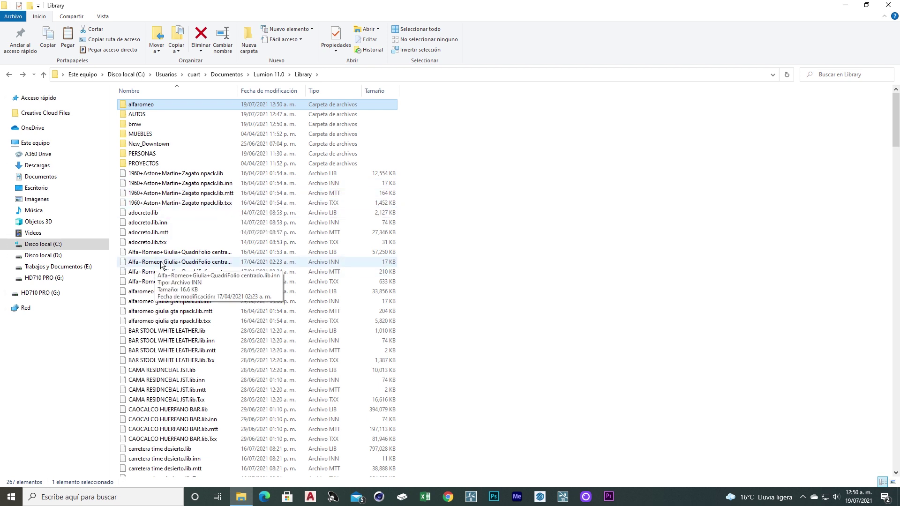
Move all files of the two Alfa Romeo Giulia models into the alfaromeo folder.
left_click(132, 254)
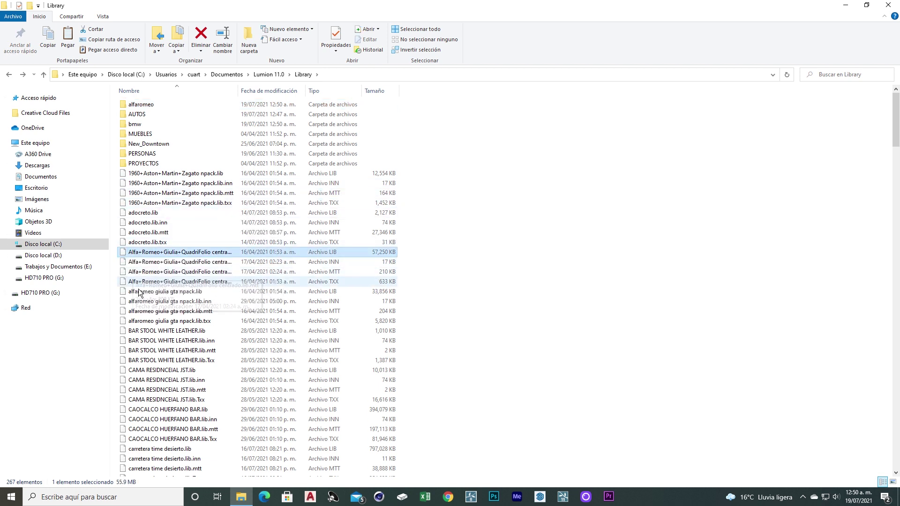
left_click(154, 322, "shift")
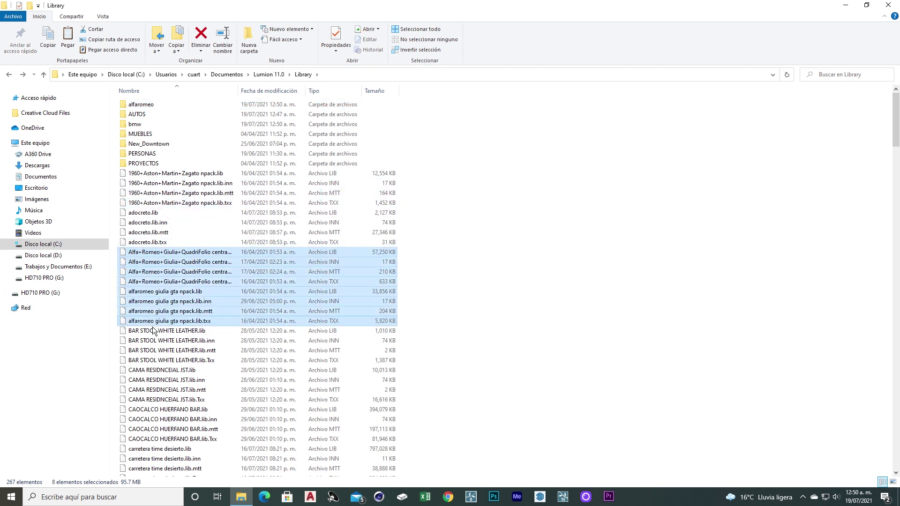
left_click_drag(216, 171, 140, 105)
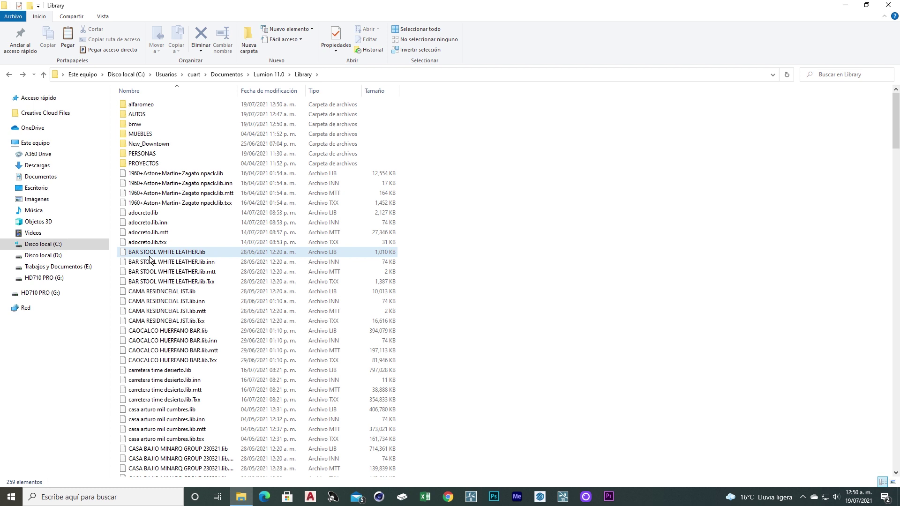
Move the BAR STOOL WHITE LEATHER and CAMA RESIDNCEIAL JST files into MUEBLES, and the 1960 Aston Martin Zagato files into AUTOS.
left_click(167, 321, "shift")
left_click_drag(167, 321, 176, 143)
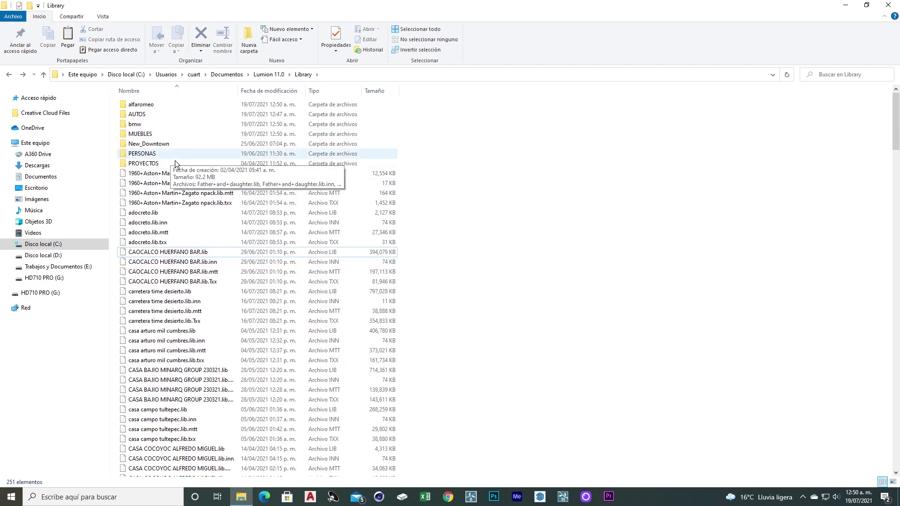
left_click(175, 173)
left_click(161, 203, "shift")
left_click_drag(162, 202, 157, 121)
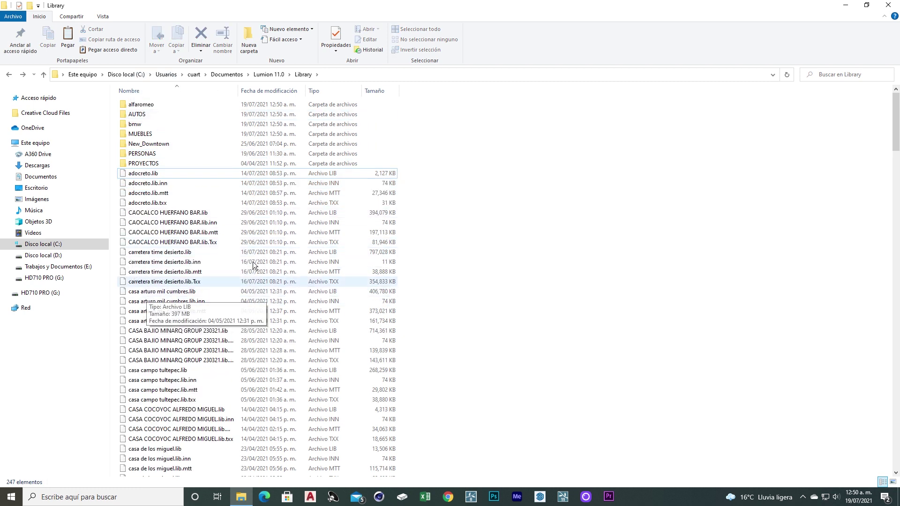
Check the PROYECTOS folder and move the CAOCALCO HUERFANO BAR, carretera time desierto and mil cumbres house files into it.
double_click(144, 165)
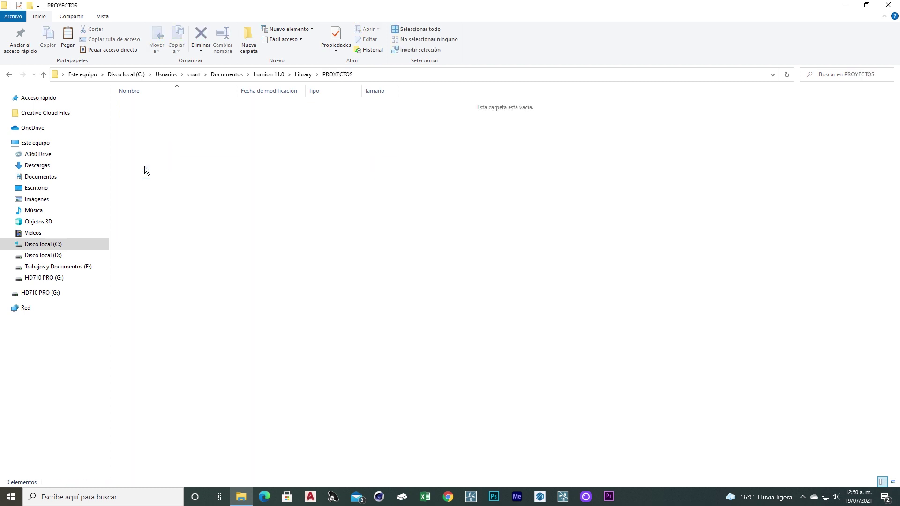
key("alt+Left")
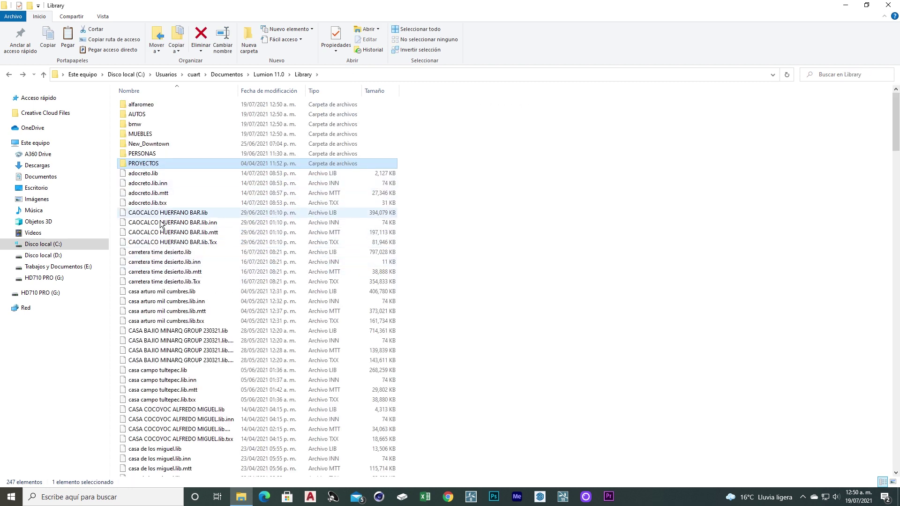
left_click(160, 216)
left_click(168, 322, "shift")
left_click_drag(146, 217, 156, 167)
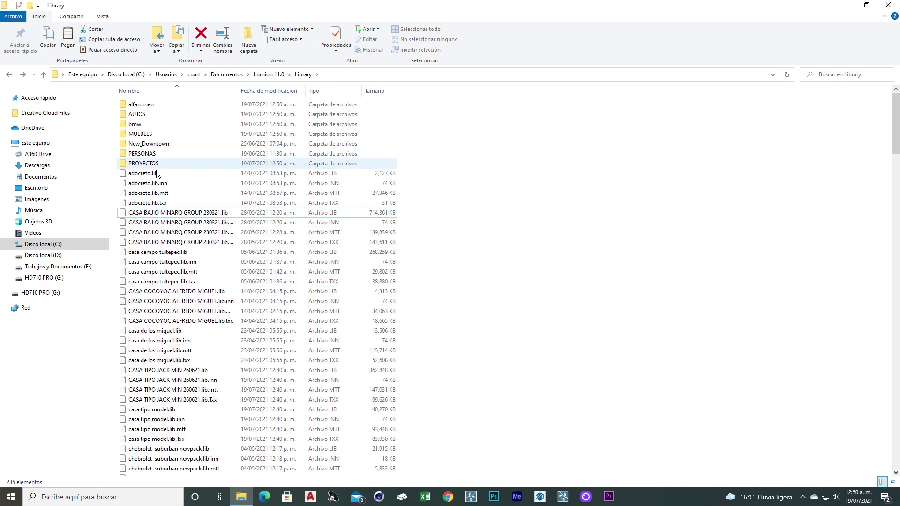
Look through the remaining model files in the Library folder, including the jst models.
scroll(186, 291, "down", 18)
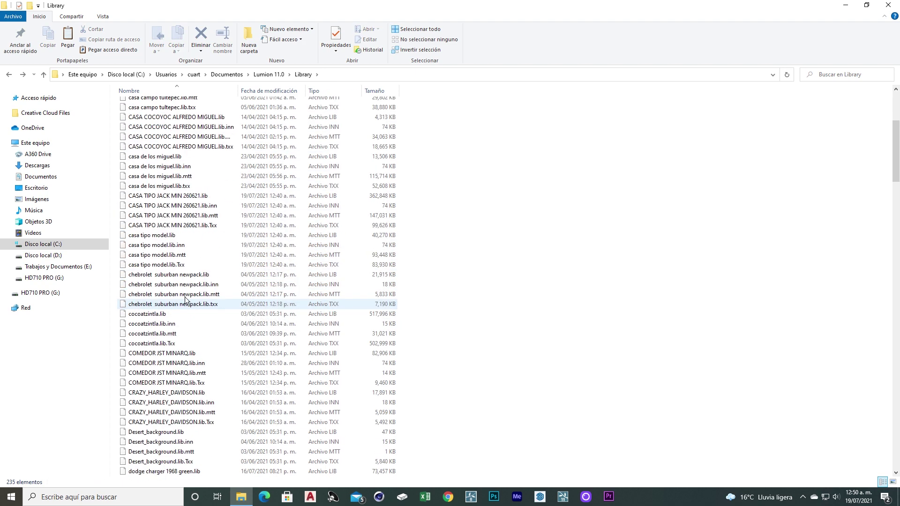
scroll(145, 324, "down", 17)
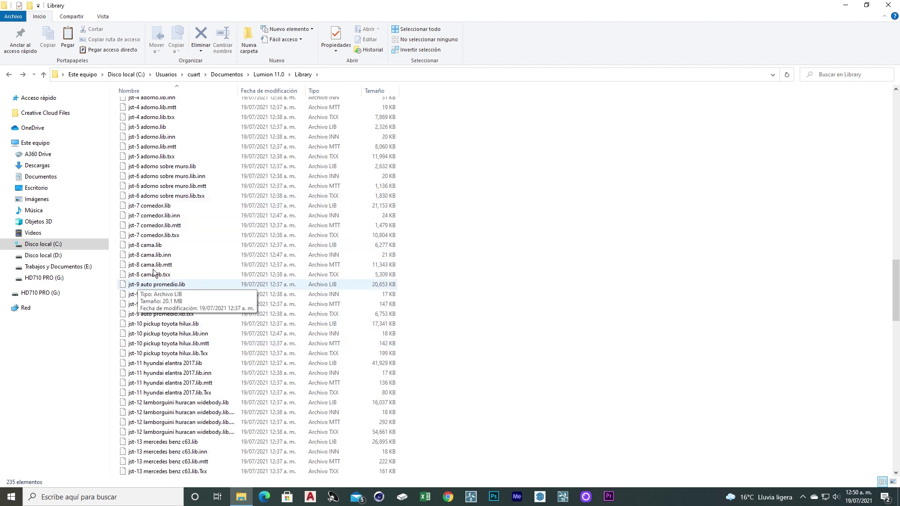
left_click_drag(897, 294, 880, 460)
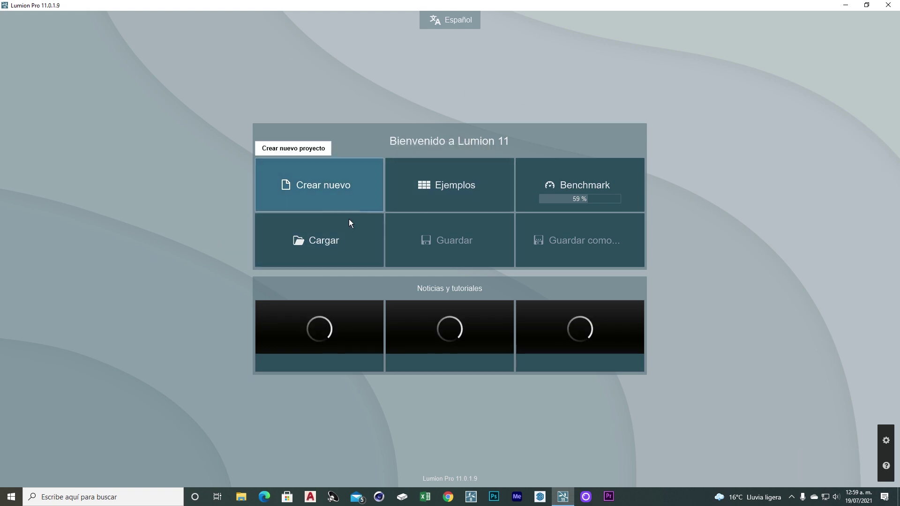
Switch to Lumion, start a new project on the plain grass scene and open the imported models library for placement.
left_click(344, 188)
left_click(338, 225)
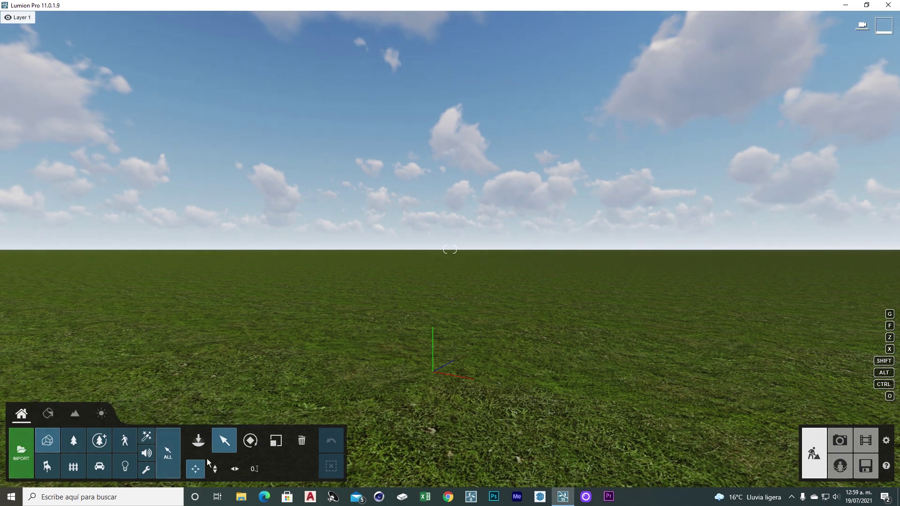
left_click(205, 446)
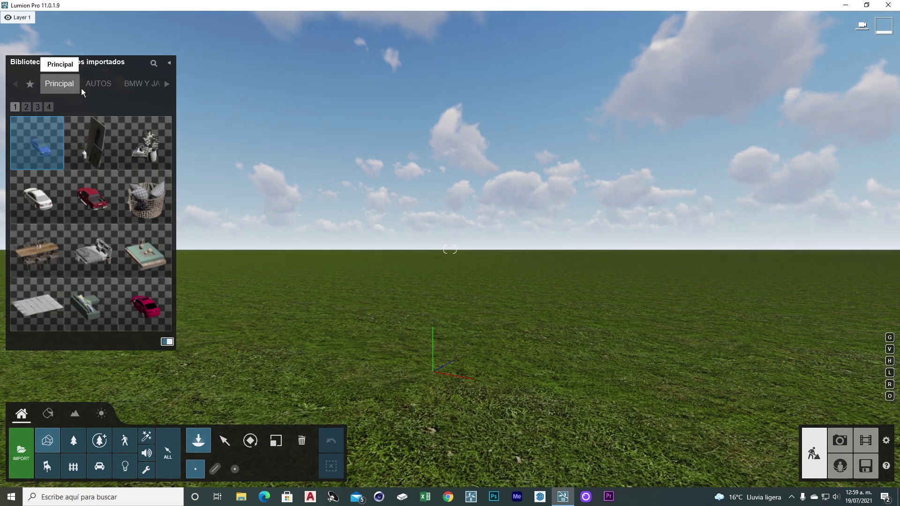
Look through the AUTOS, BMW Y JAGUAR, MOTOS and MUEBLES categories of the imported models library.
left_click(113, 86)
left_click(139, 90)
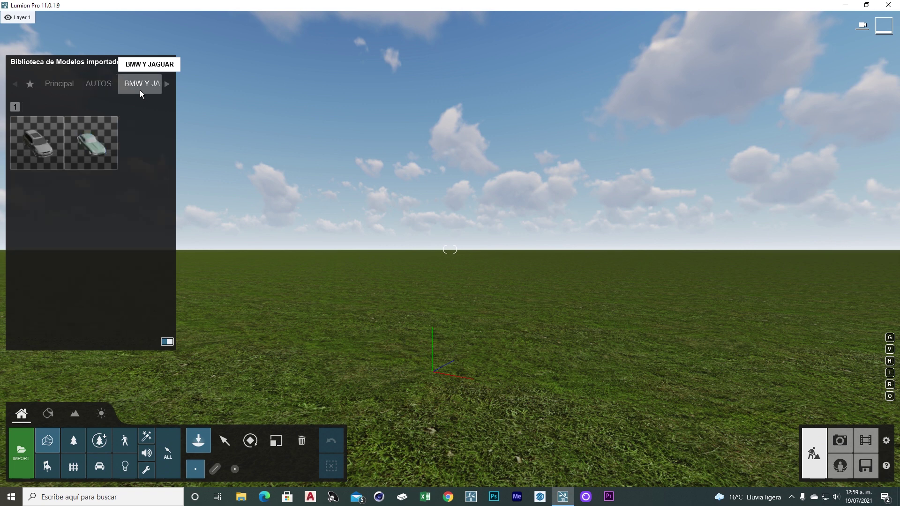
left_click(99, 86)
left_click(145, 90)
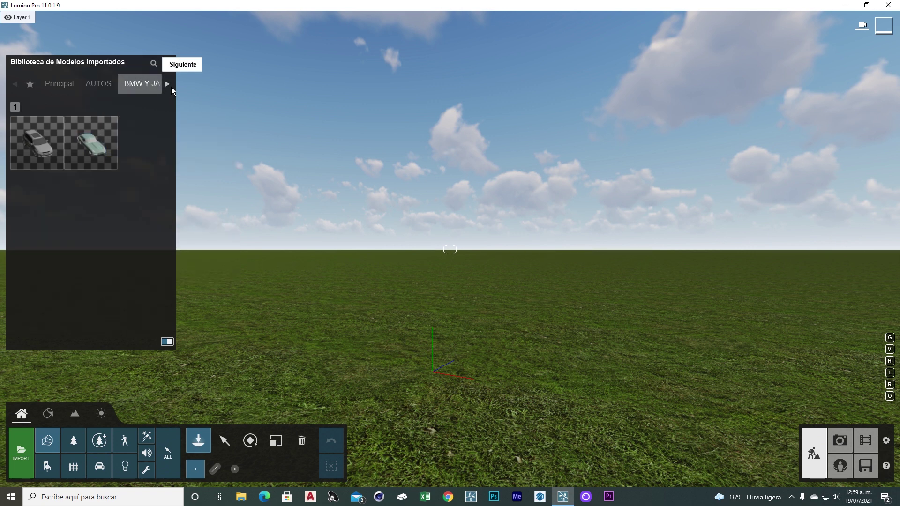
left_click(171, 86)
left_click(172, 86)
left_click(171, 86)
left_click(52, 88)
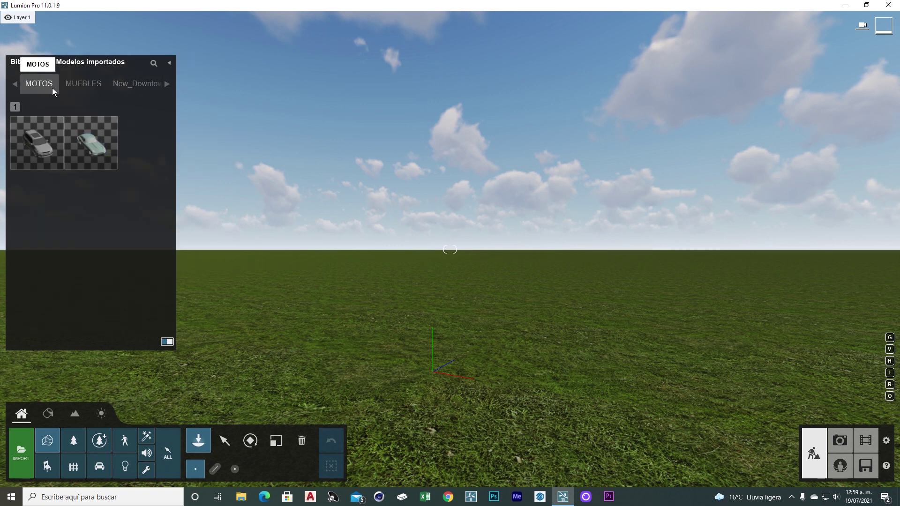
left_click(80, 88)
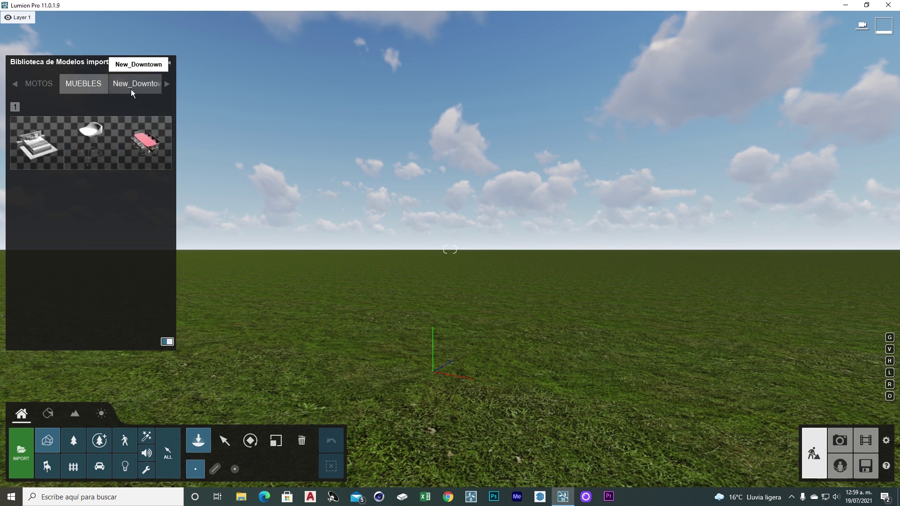
Look through the New_Downtown, PERSONAS, PROYECTOS, VW SEAT and alfaromeo categories of the imported models library.
left_click(133, 89)
left_click(172, 86)
left_click(172, 86)
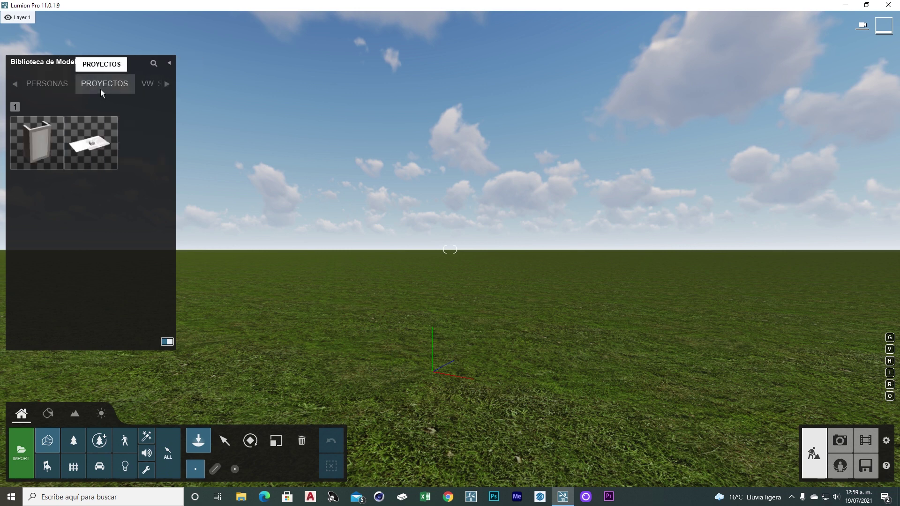
left_click(61, 88)
left_click(114, 89)
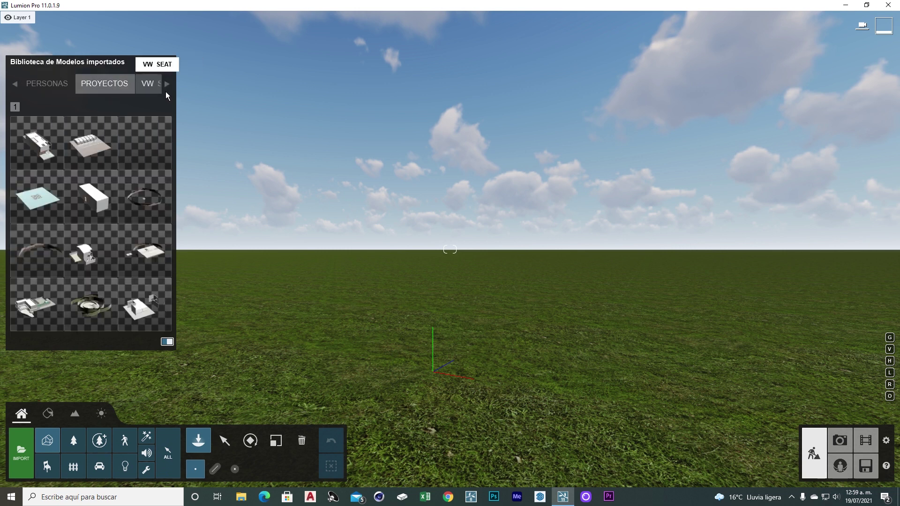
left_click(174, 88)
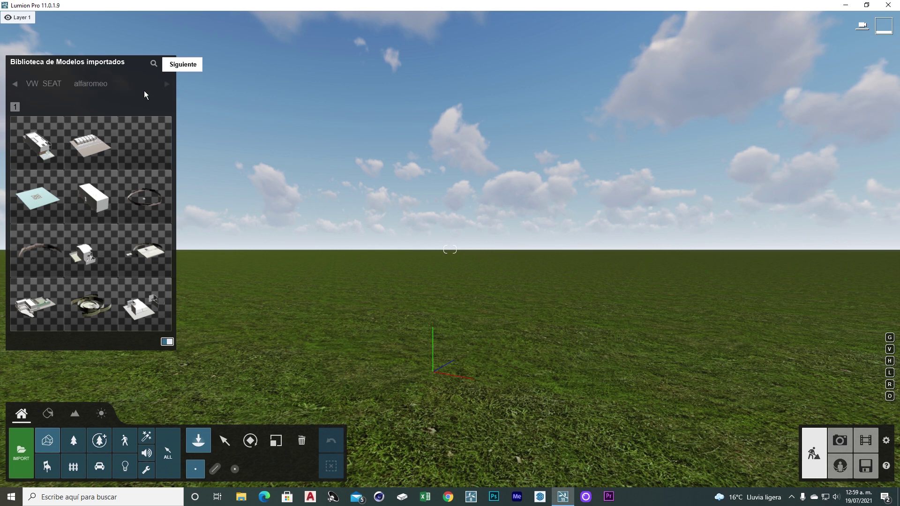
left_click(52, 89)
left_click(96, 93)
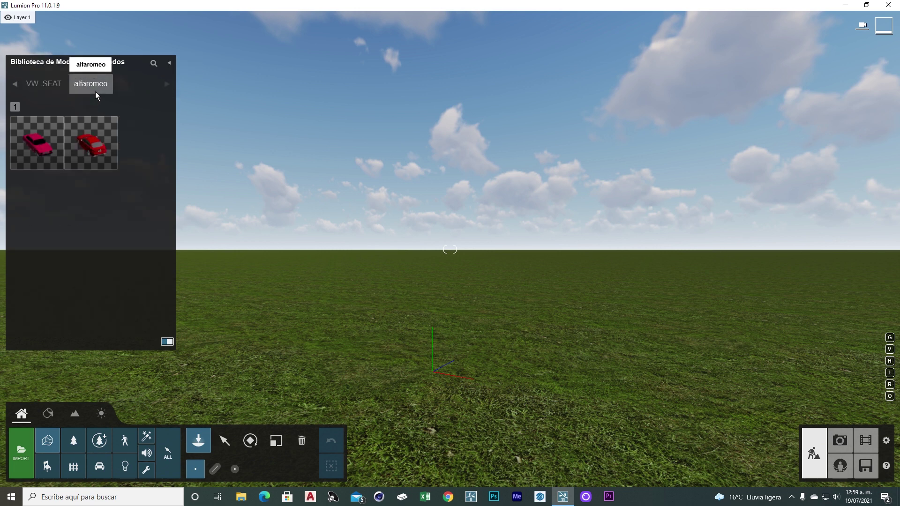
Go back to the first library categories and look over the models in Principal and AUTOS.
left_click(18, 91)
left_click(18, 91)
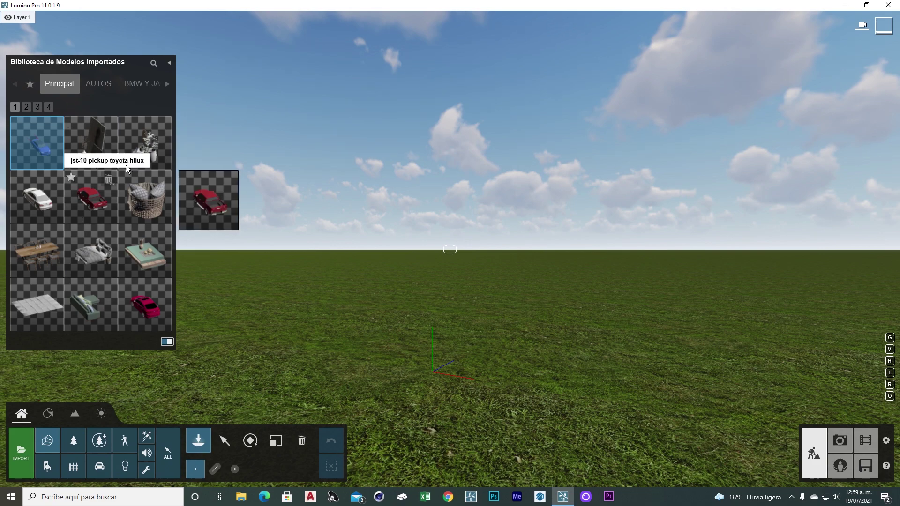
left_click(103, 91)
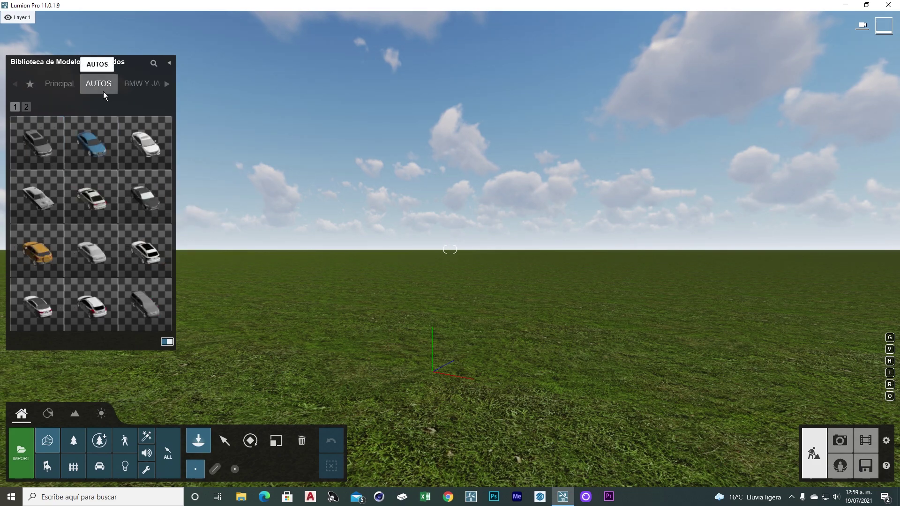
From the Principal category, place the leaning paintings with vase on the grass and the jst-2 mesa centro coffee table beside them.
left_click(60, 88)
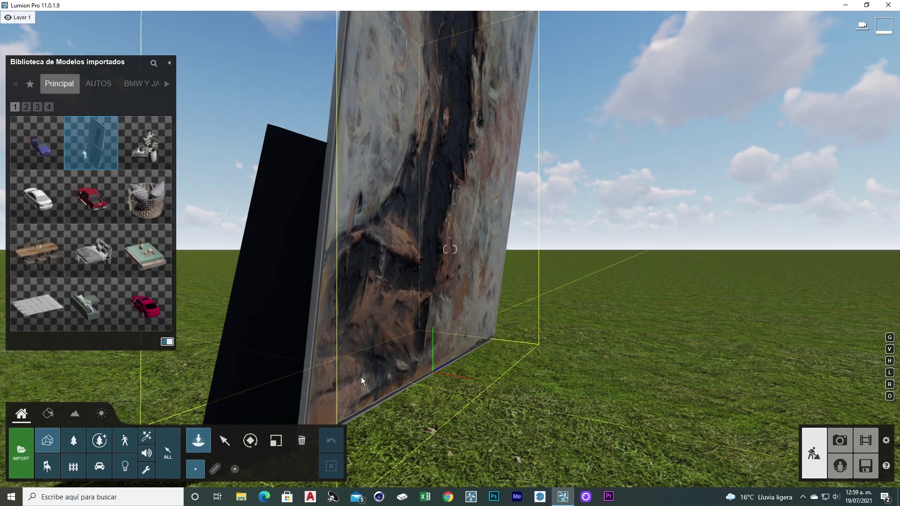
left_click(361, 377)
key("s")
right_click_drag(435, 364, 349, 246)
key("a")
key("s")
key("q")
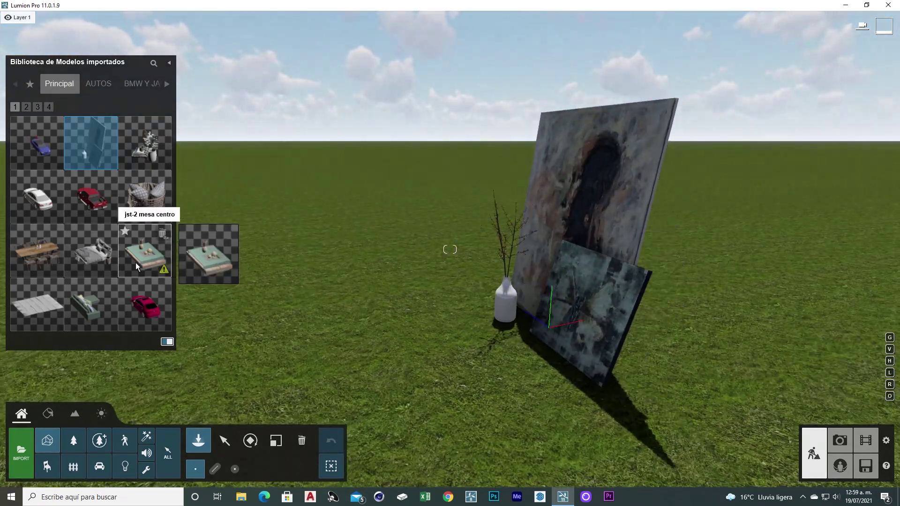
left_click(431, 323)
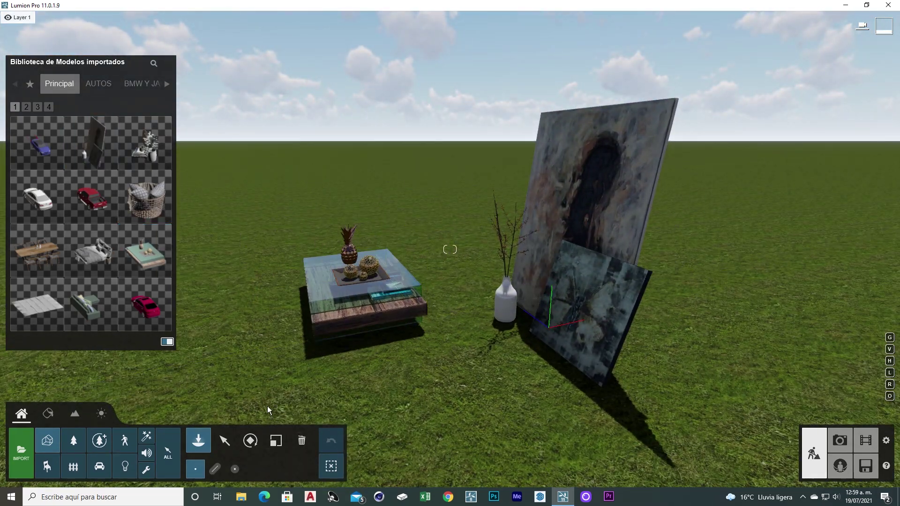
Switch to File Explorer, open the user profile folder on drive C, and check that drive's used and free space in its properties.
key("a")
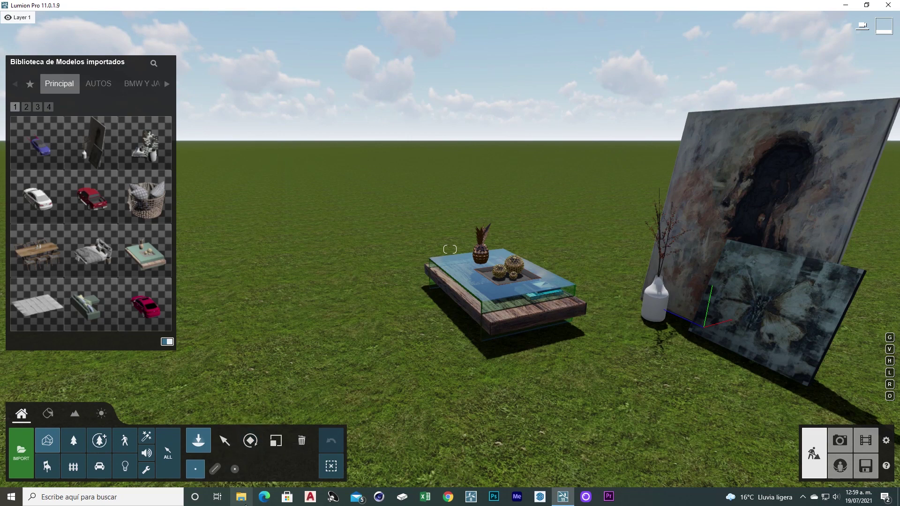
left_click(246, 500)
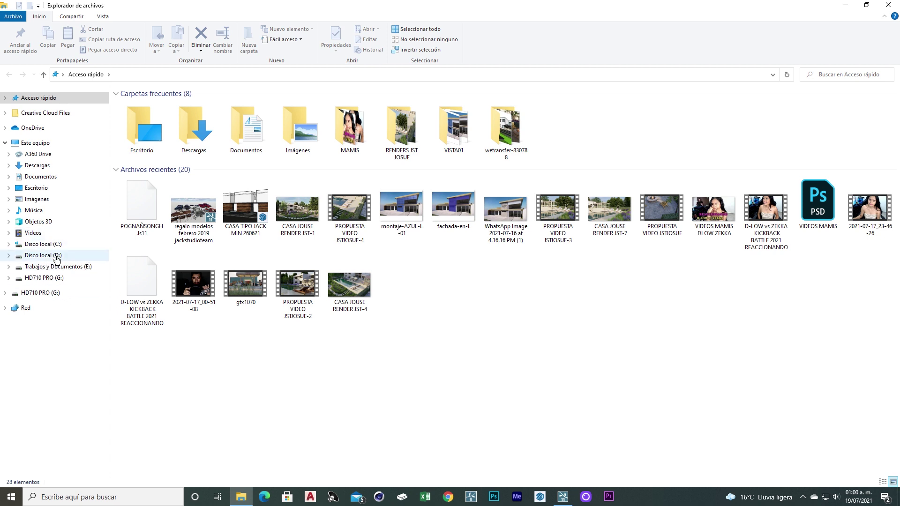
left_click(54, 245)
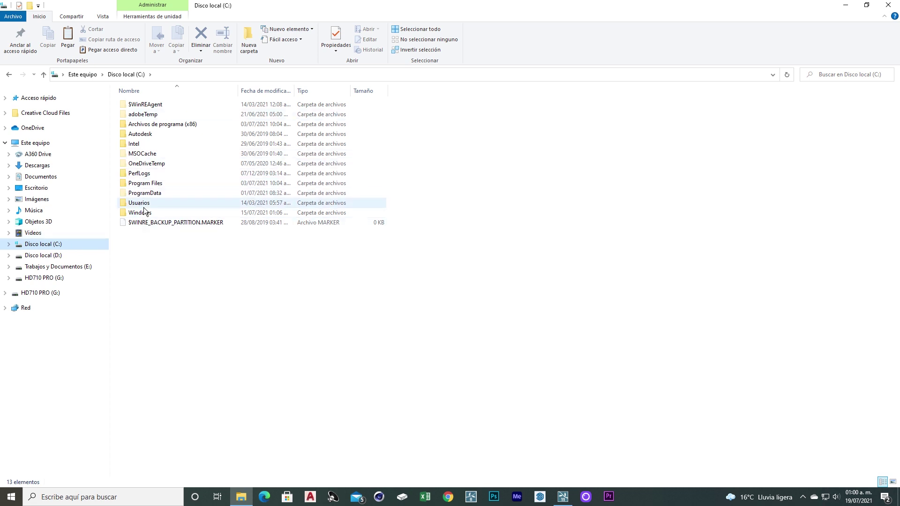
double_click(143, 206)
double_click(143, 115)
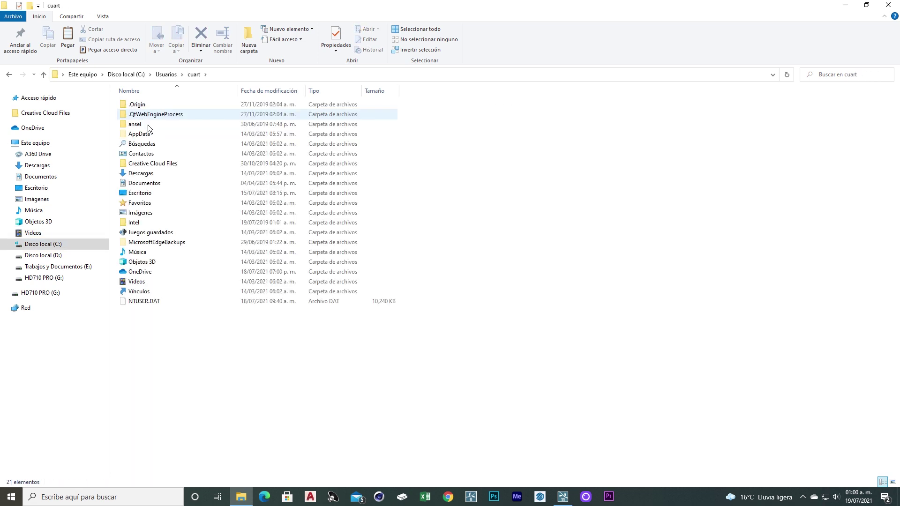
right_click(56, 246)
left_click(64, 446)
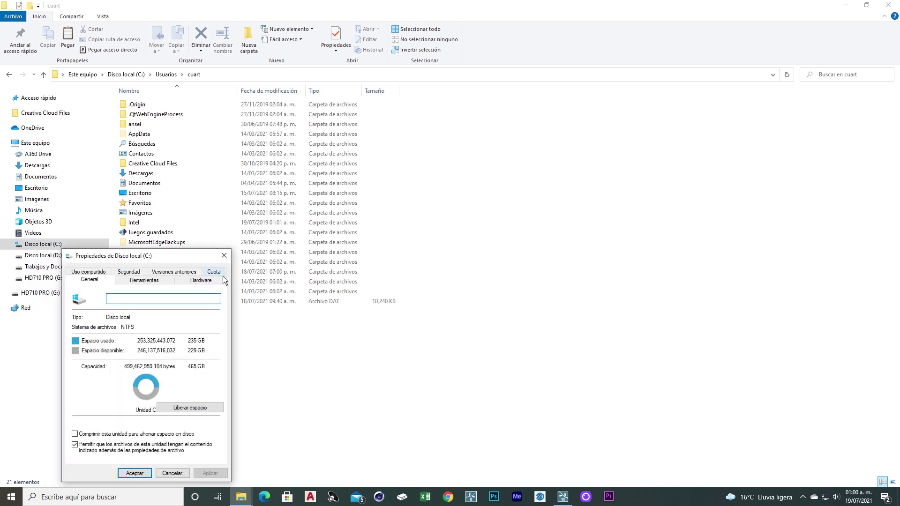
left_click(230, 257)
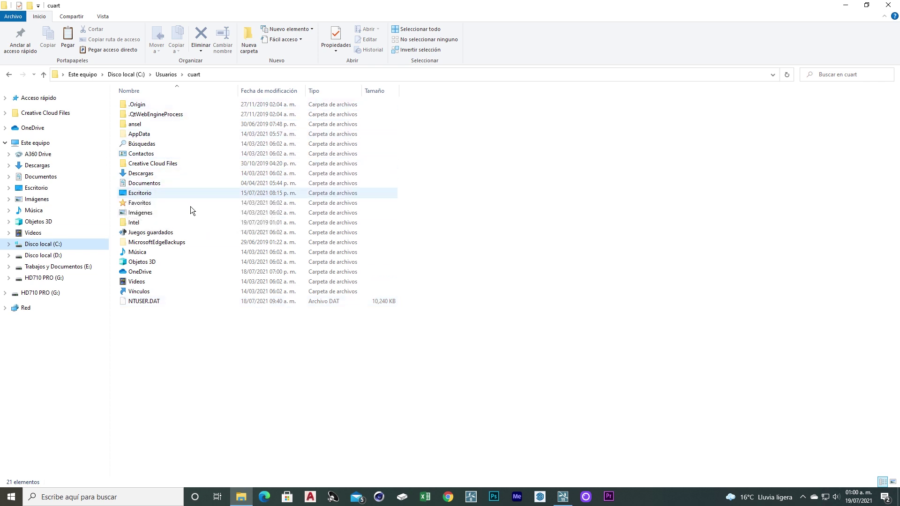
Open the Lumion 11.0 folder in Documentos and check the size of its Library folder in its properties.
double_click(158, 184)
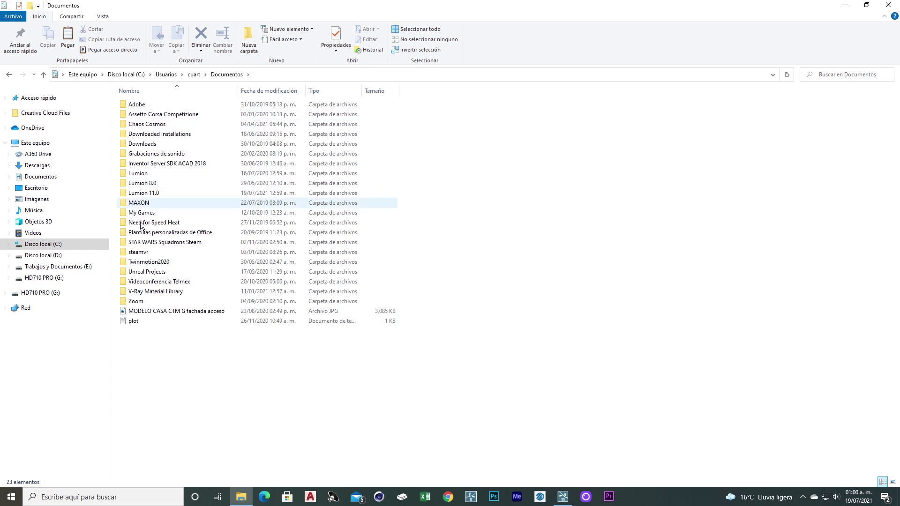
double_click(150, 193)
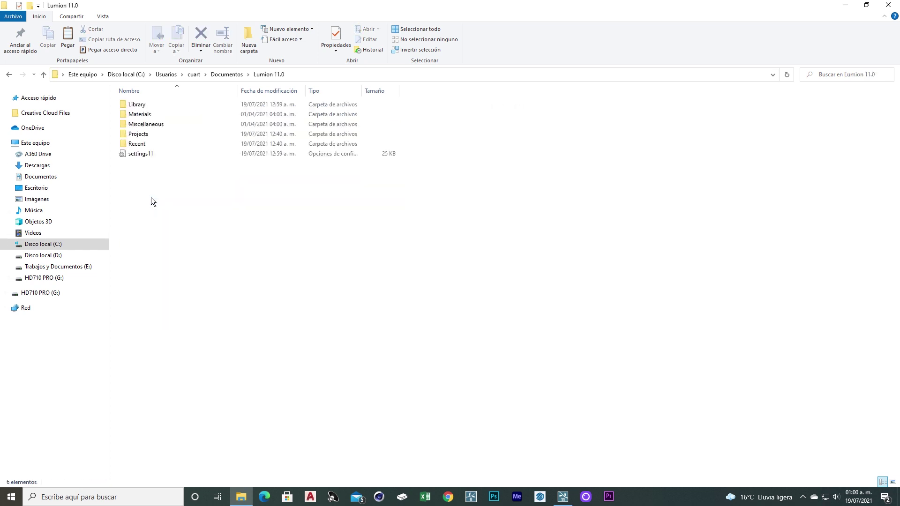
left_click(137, 105)
right_click(138, 109)
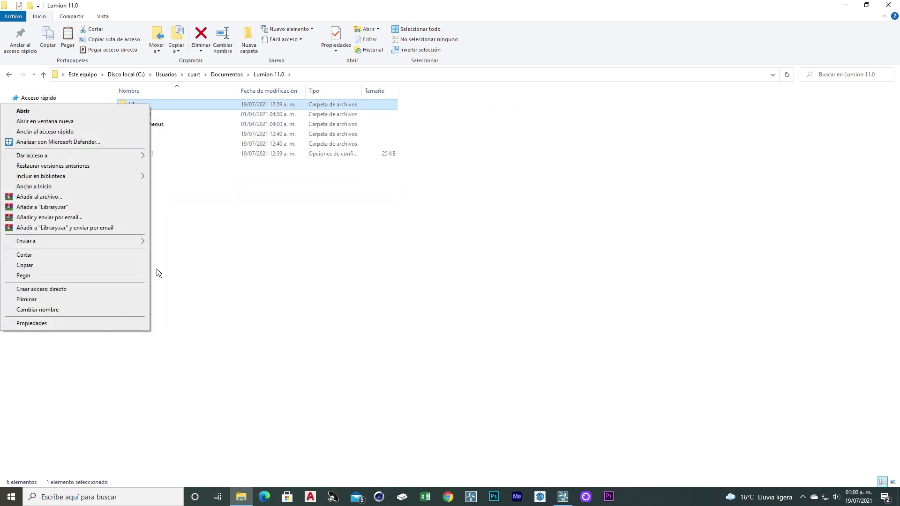
left_click(84, 328)
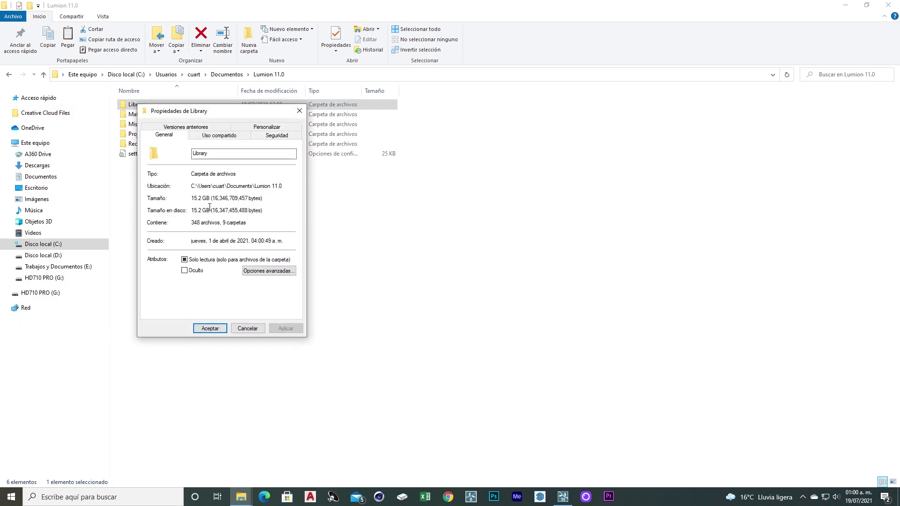
left_click_drag(276, 120, 381, 116)
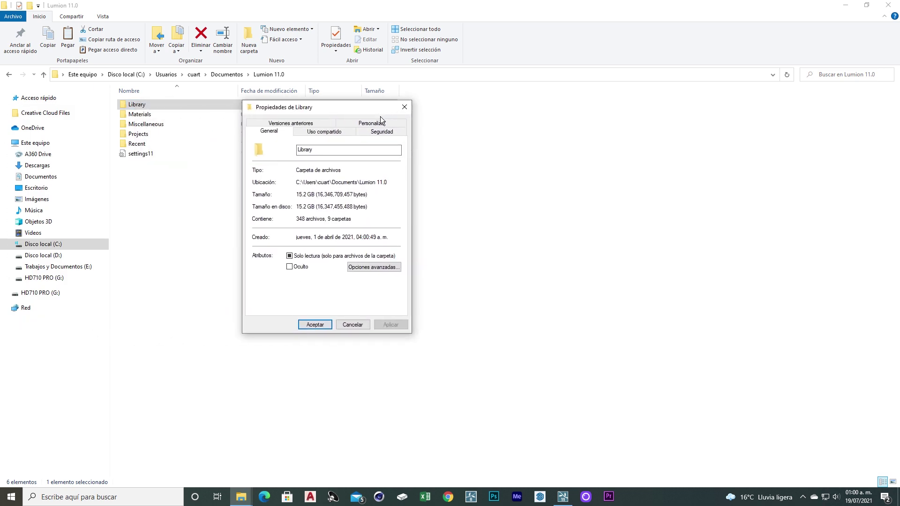
left_click(404, 108)
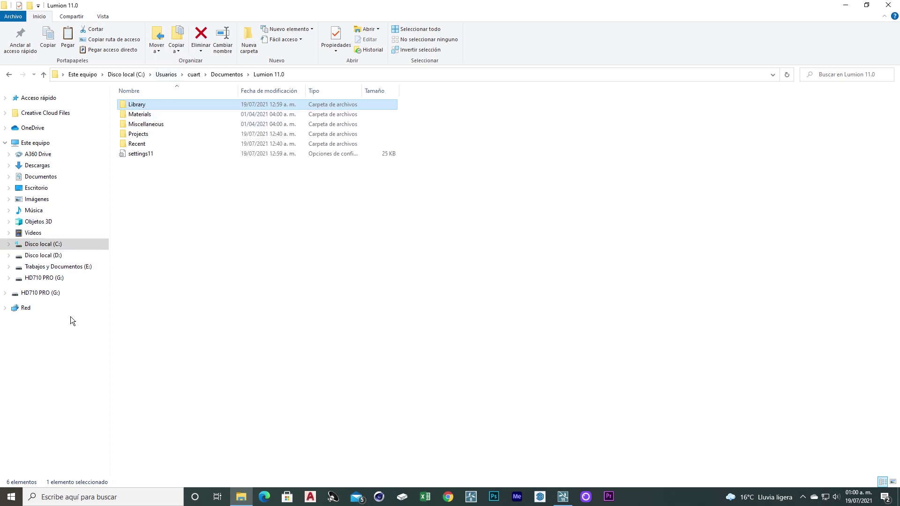
On the HD710 PRO (G:) drive, find the .ls11 project file in the wetransfer-830788 folder under TRABAJOS 2021 and check its size.
left_click(52, 279)
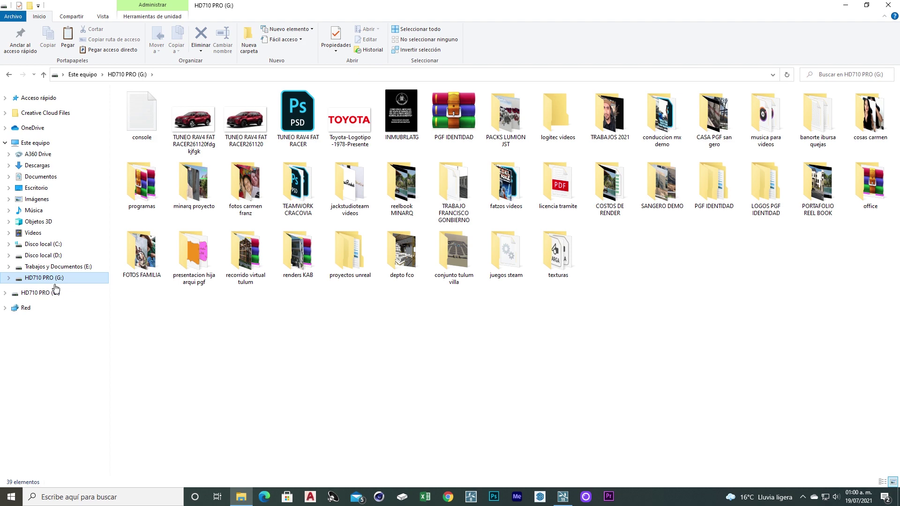
double_click(594, 135)
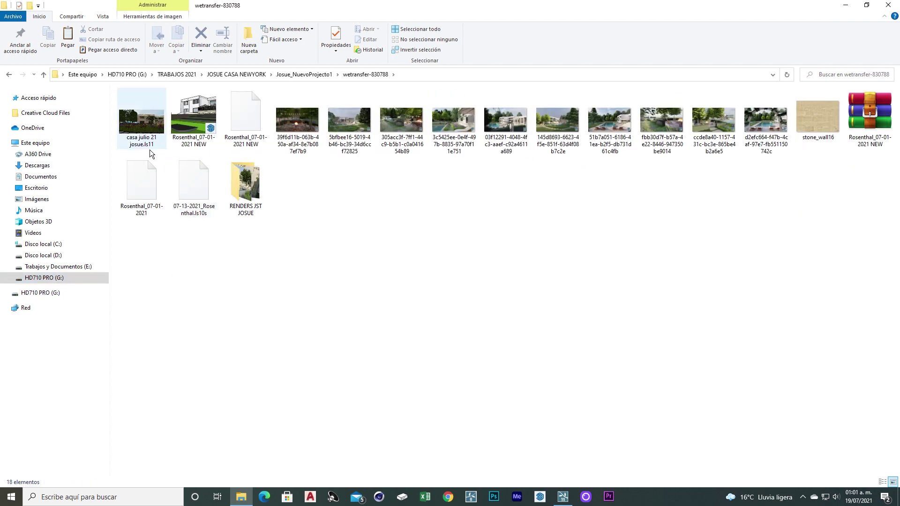
left_click(150, 149)
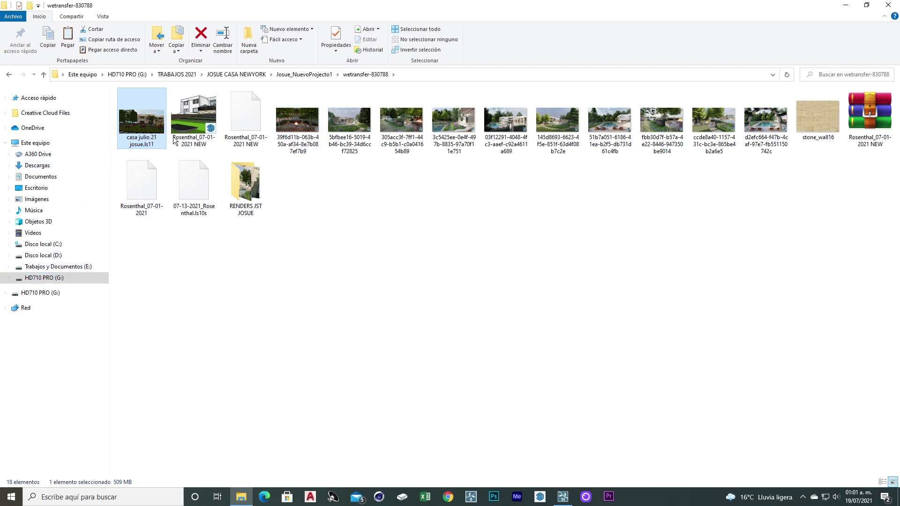
Return to the Lumion 11.0 Library folder on drive C, look over its category folders and model files, and go back up one level.
left_click(56, 244)
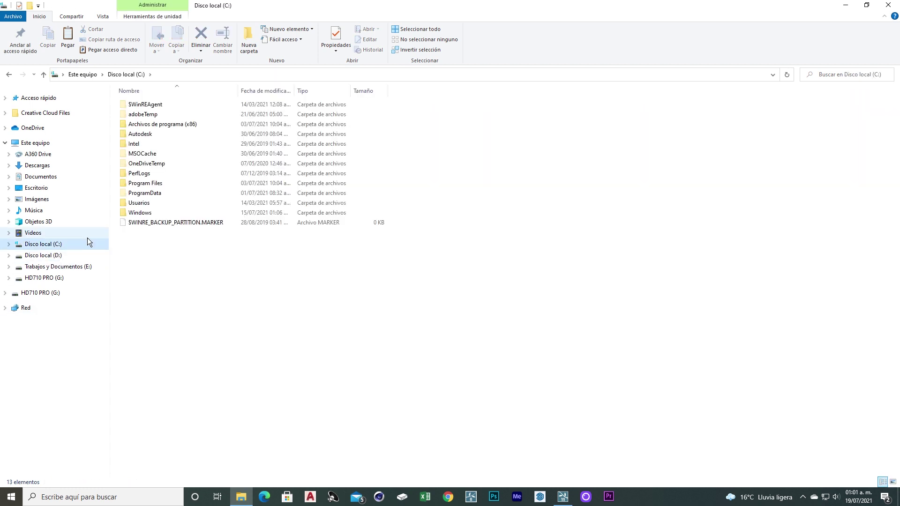
double_click(152, 206)
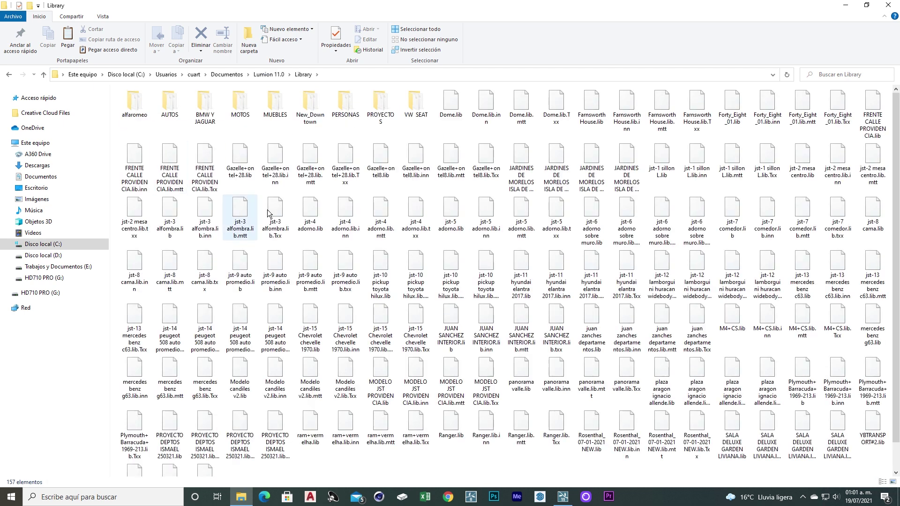
scroll(321, 259, "down", 1)
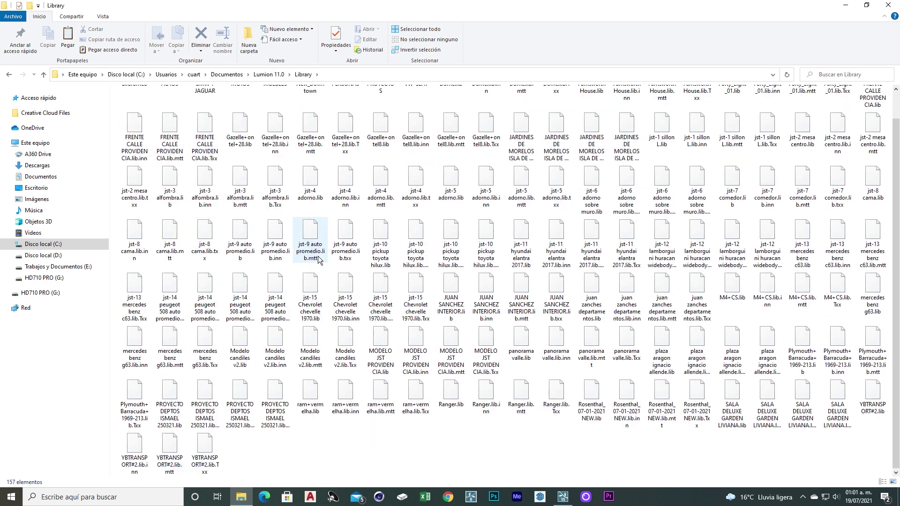
scroll(321, 259, "up", 1)
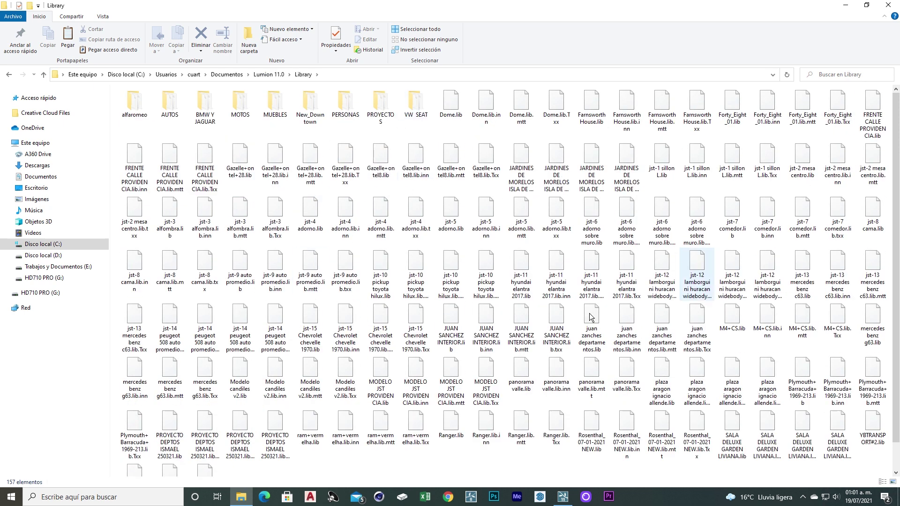
key("BackSpace")
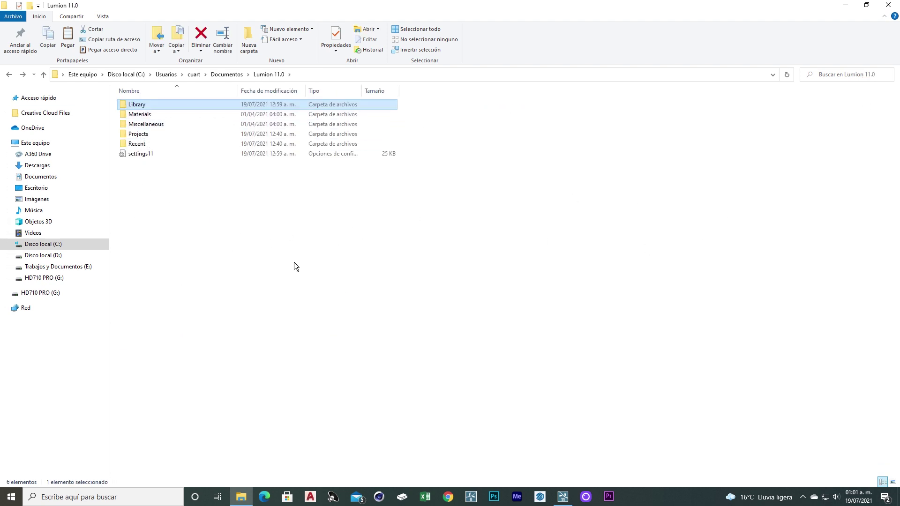
left_click(358, 230)
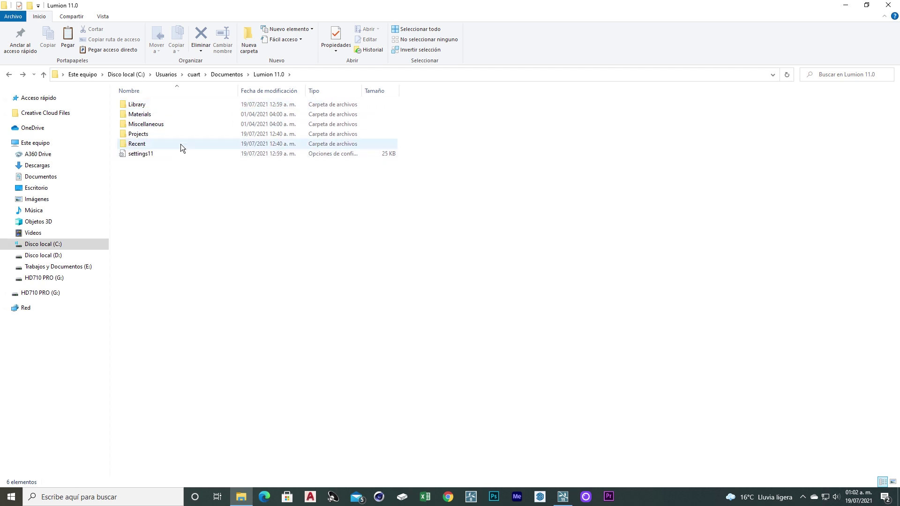
Look into the Library folder of Lumion 8.0 in Documentos, check its size in its properties, and return to Documentos.
left_click(234, 75)
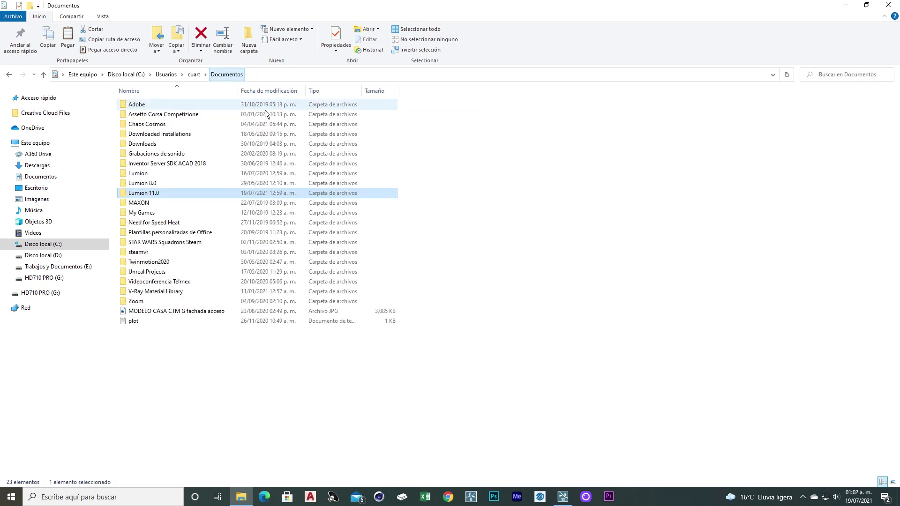
left_click(147, 186)
double_click(146, 185)
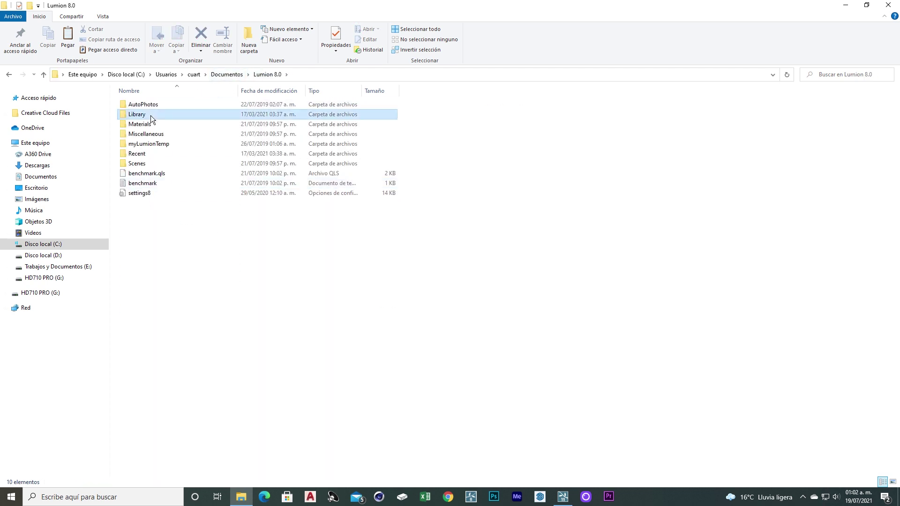
double_click(151, 115)
key("BackSpace")
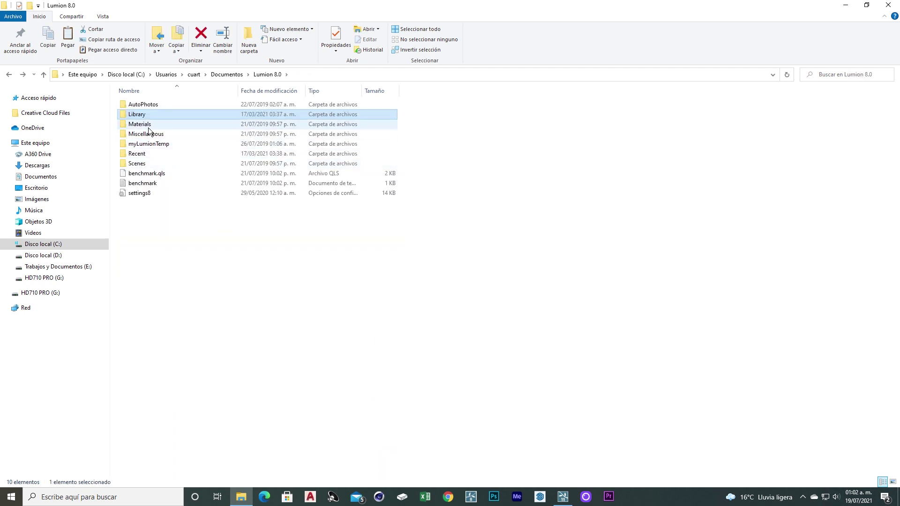
key("alt+Return")
key("Escape")
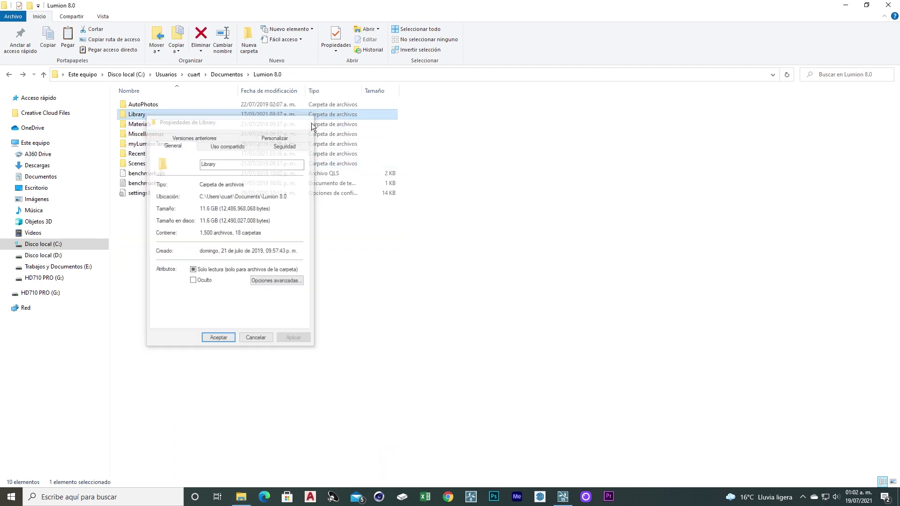
key("BackSpace")
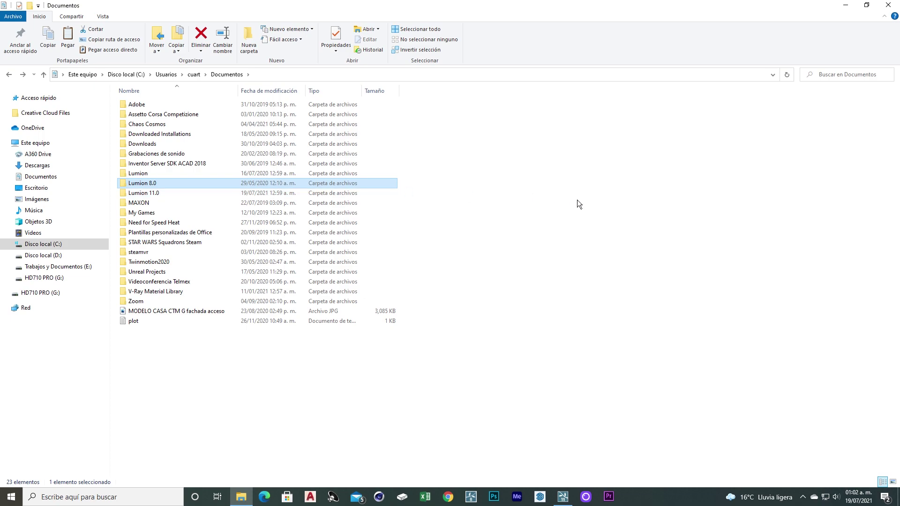
left_click(578, 199)
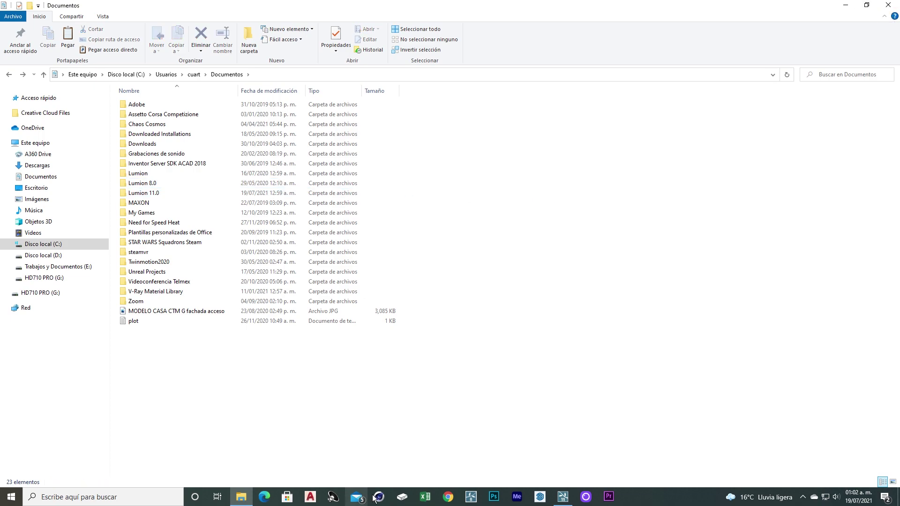
Switch back to Lumion and place the jst-1 sillon L sofa on the grass in front of the coffee table.
left_click(563, 498)
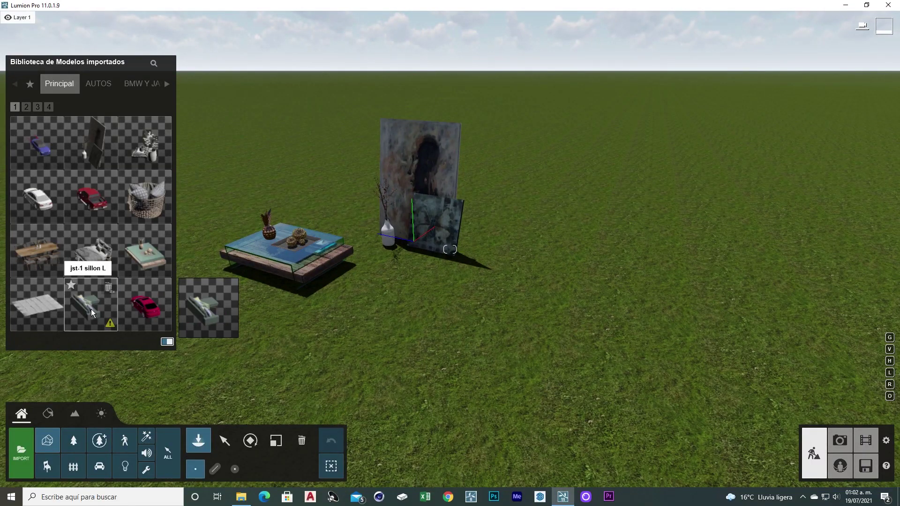
left_click(91, 309)
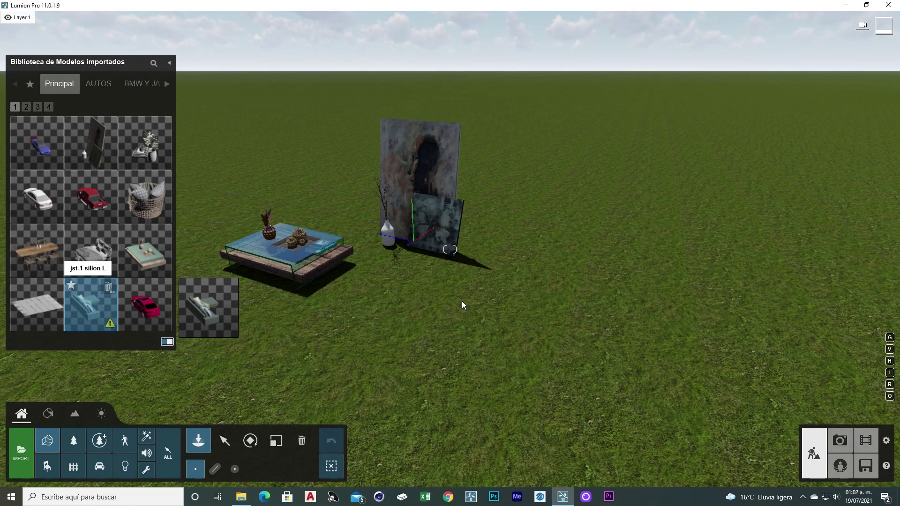
left_click_drag(475, 304, 563, 347)
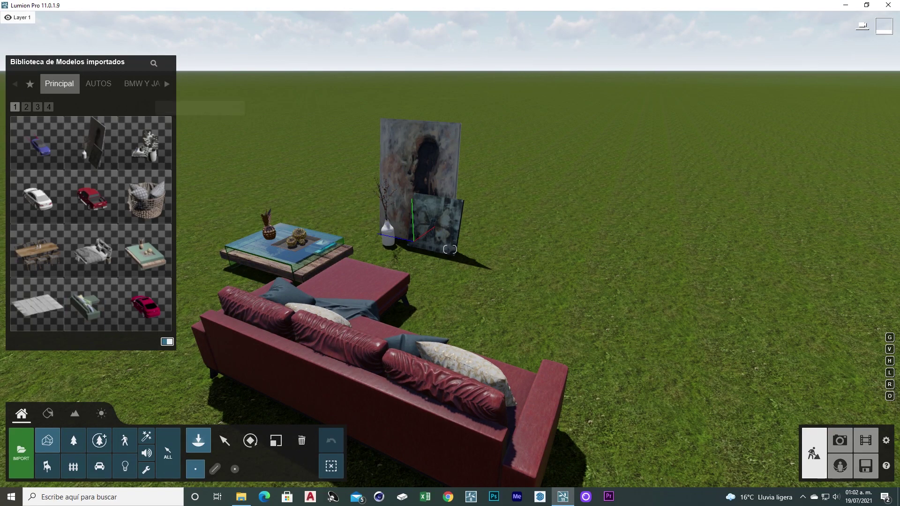
Place the woven basket with cushions from the Principal category on the grass between the sofa and the paintings.
key("d")
right_click_drag(450, 250, 496, 284)
key("s")
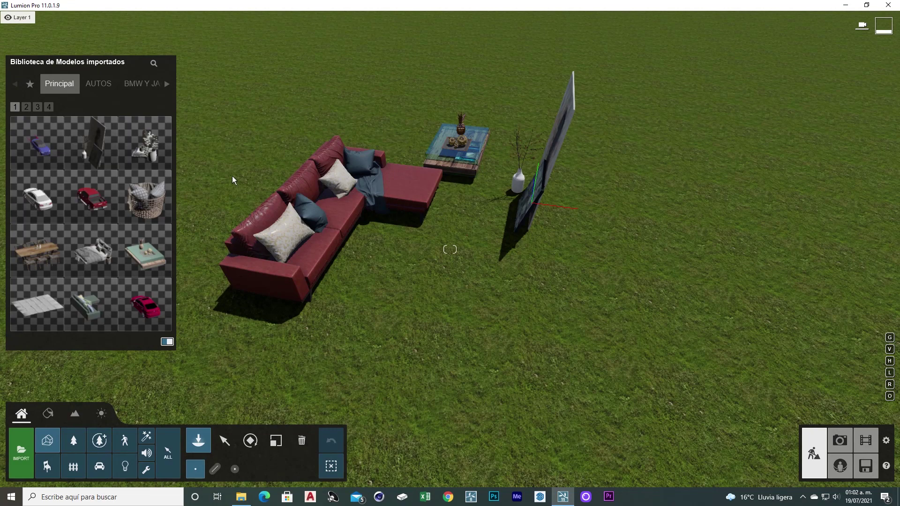
key("a")
left_click_drag(144, 212, 539, 318)
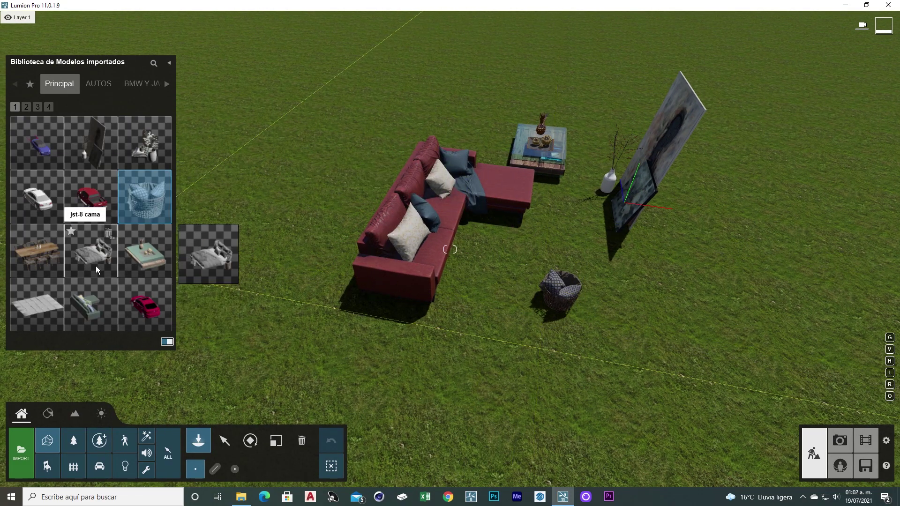
From page 3 of the Principal category, place two red YBTRANSPORT#2 bicycles on the grass, one on each side of the basket.
left_click(38, 109)
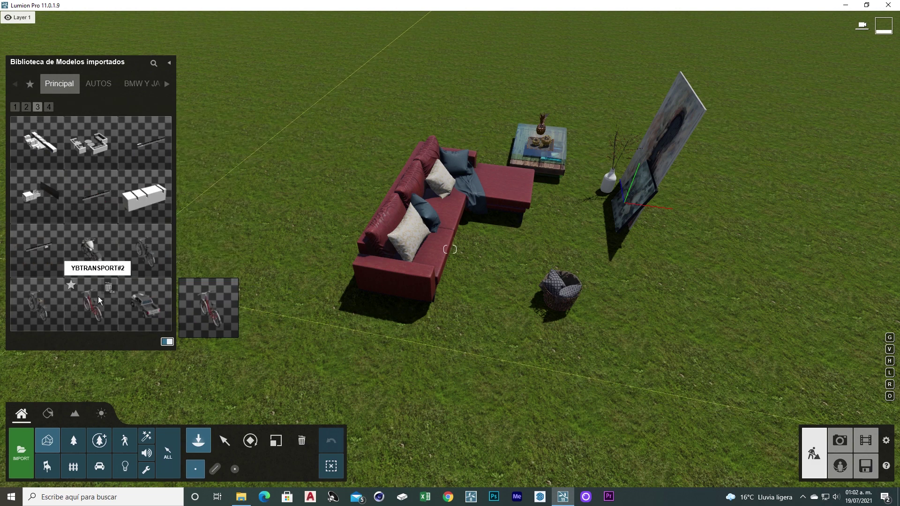
left_click(100, 313)
left_click(505, 370)
key("d")
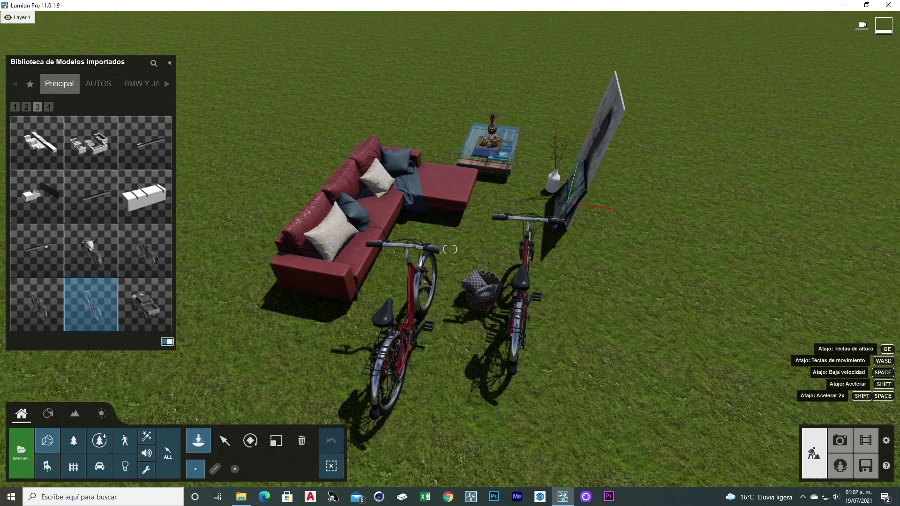
key("d")
right_click_drag(568, 203, 469, 315)
right_click_drag(702, 302, 334, 293)
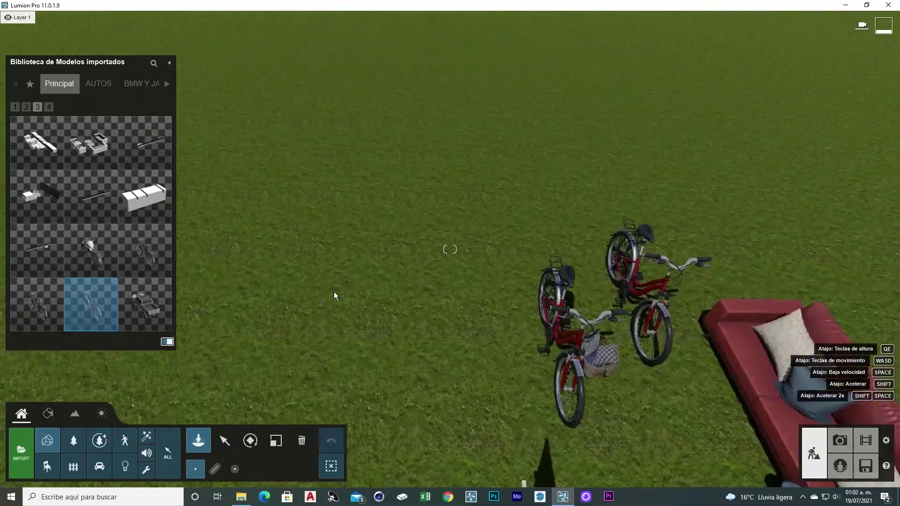
Place the white pickup truck with black hood stripes from page 3 of the Principal category on the grass beside the red sofa.
left_click(156, 321)
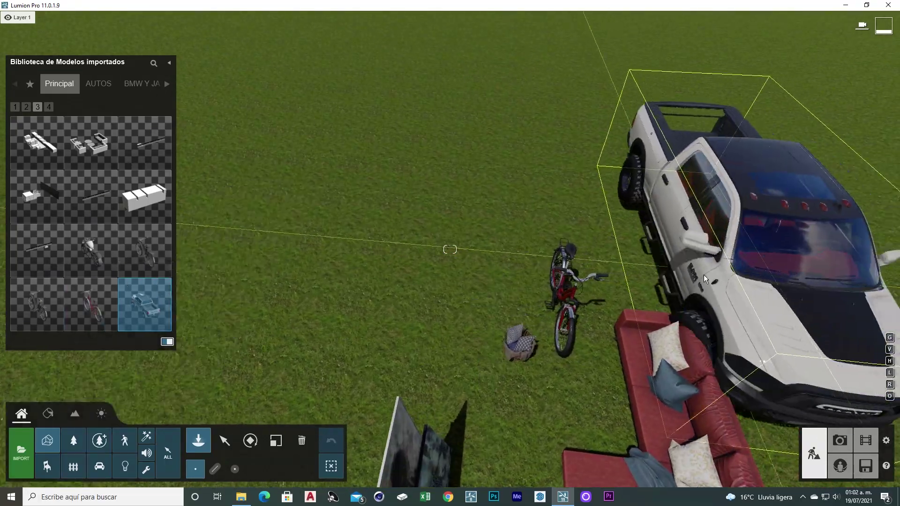
left_click(736, 237)
right_click_drag(646, 264, 695, 378)
key("d")
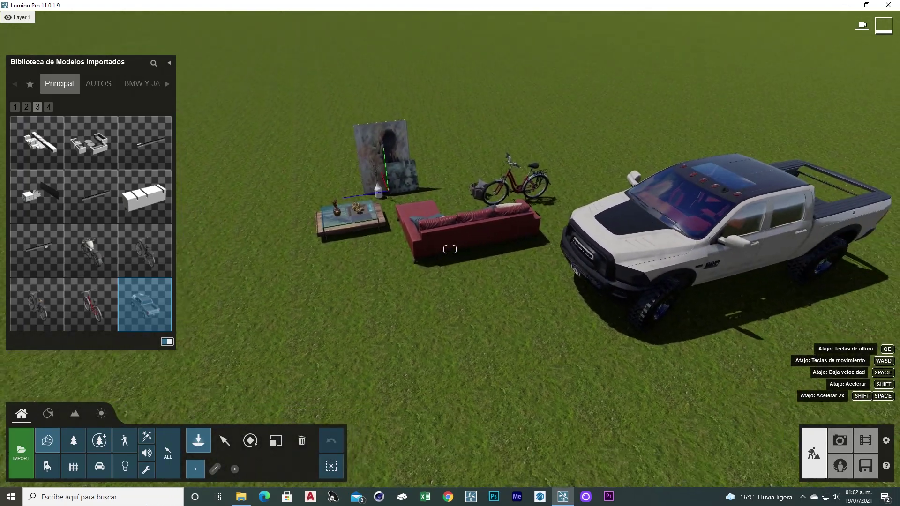
Place the Forty Eight 01 motorcycle on the grass beside the coffee table and paintings, and switch to the Select tool.
key("a")
mouse_move(469, 307)
right_mouse_down()
mouse_move(495, 318)
mouse_move(475, 321)
mouse_move(472, 304)
right_mouse_up()
key("e")
key("d")
key("e")
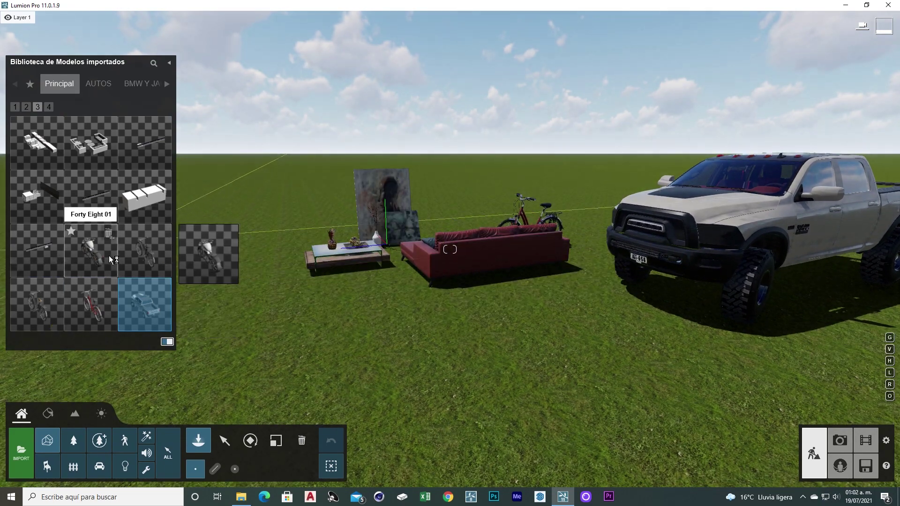
left_click(95, 262)
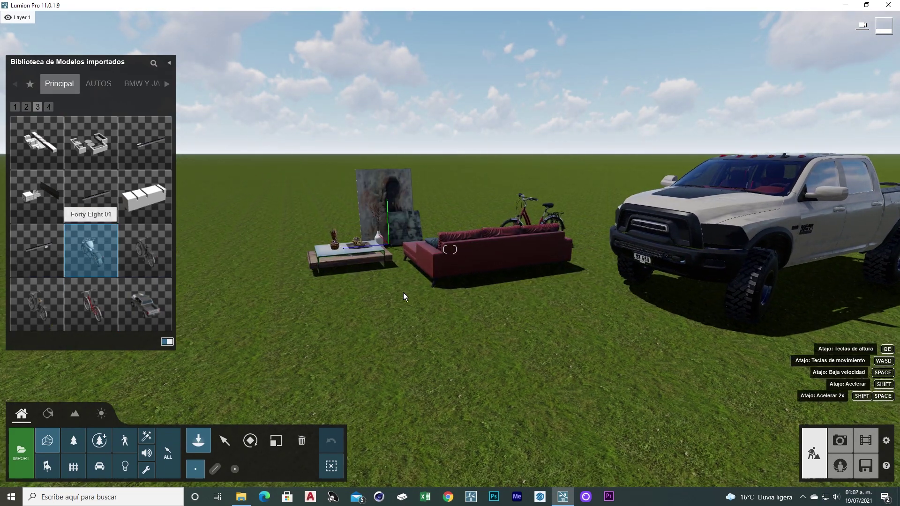
left_click(403, 293)
right_click_drag(403, 293, 412, 244)
key("q")
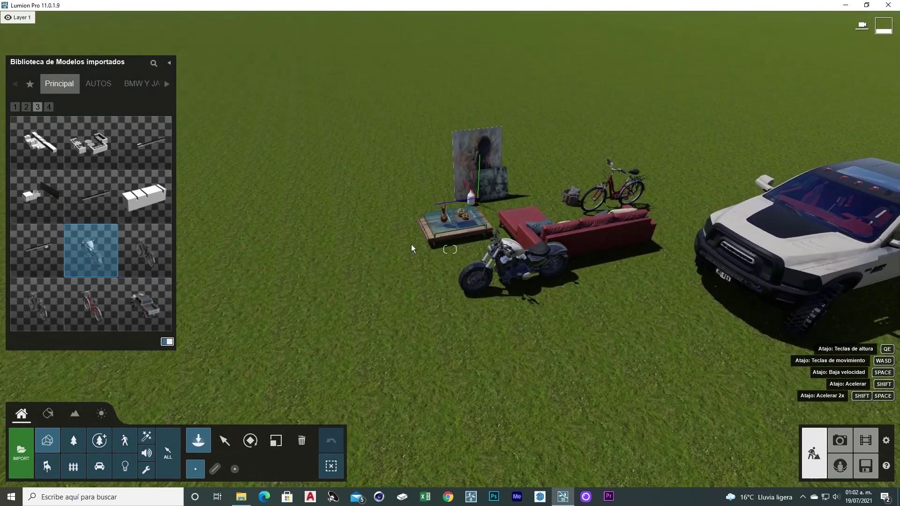
left_click(368, 211)
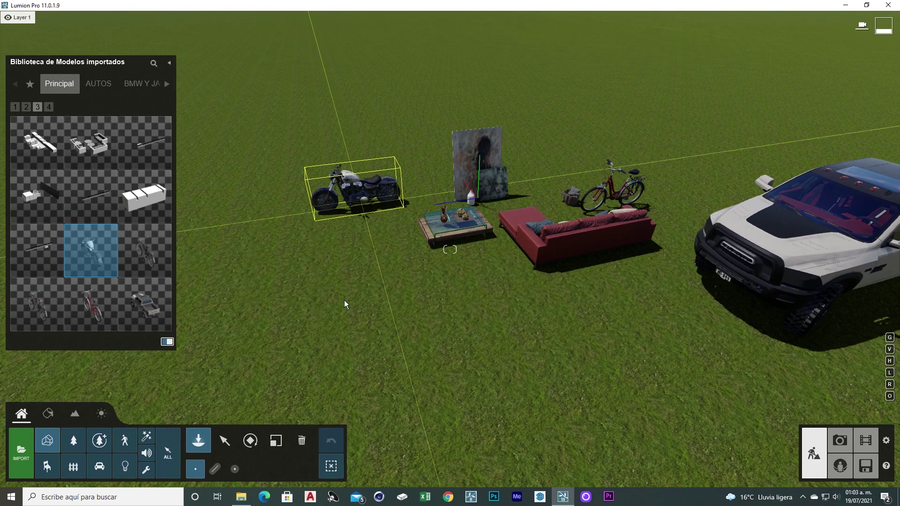
left_click(226, 443)
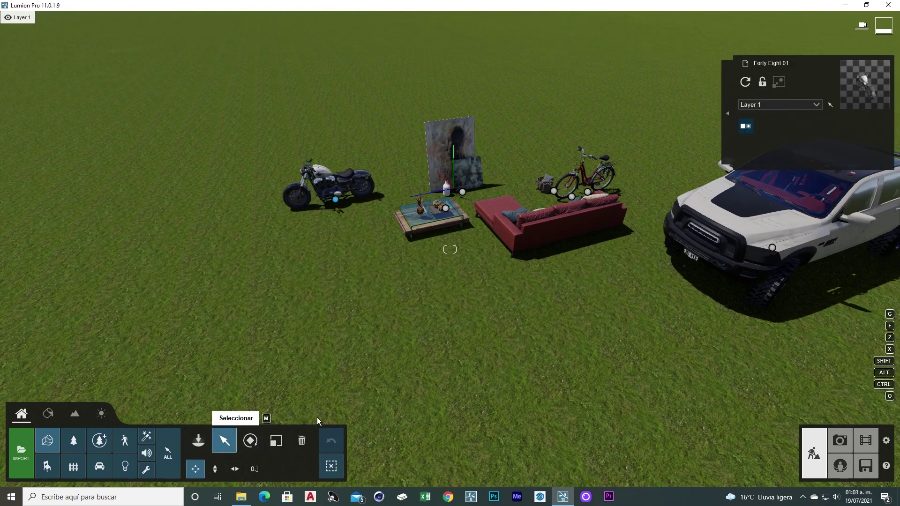